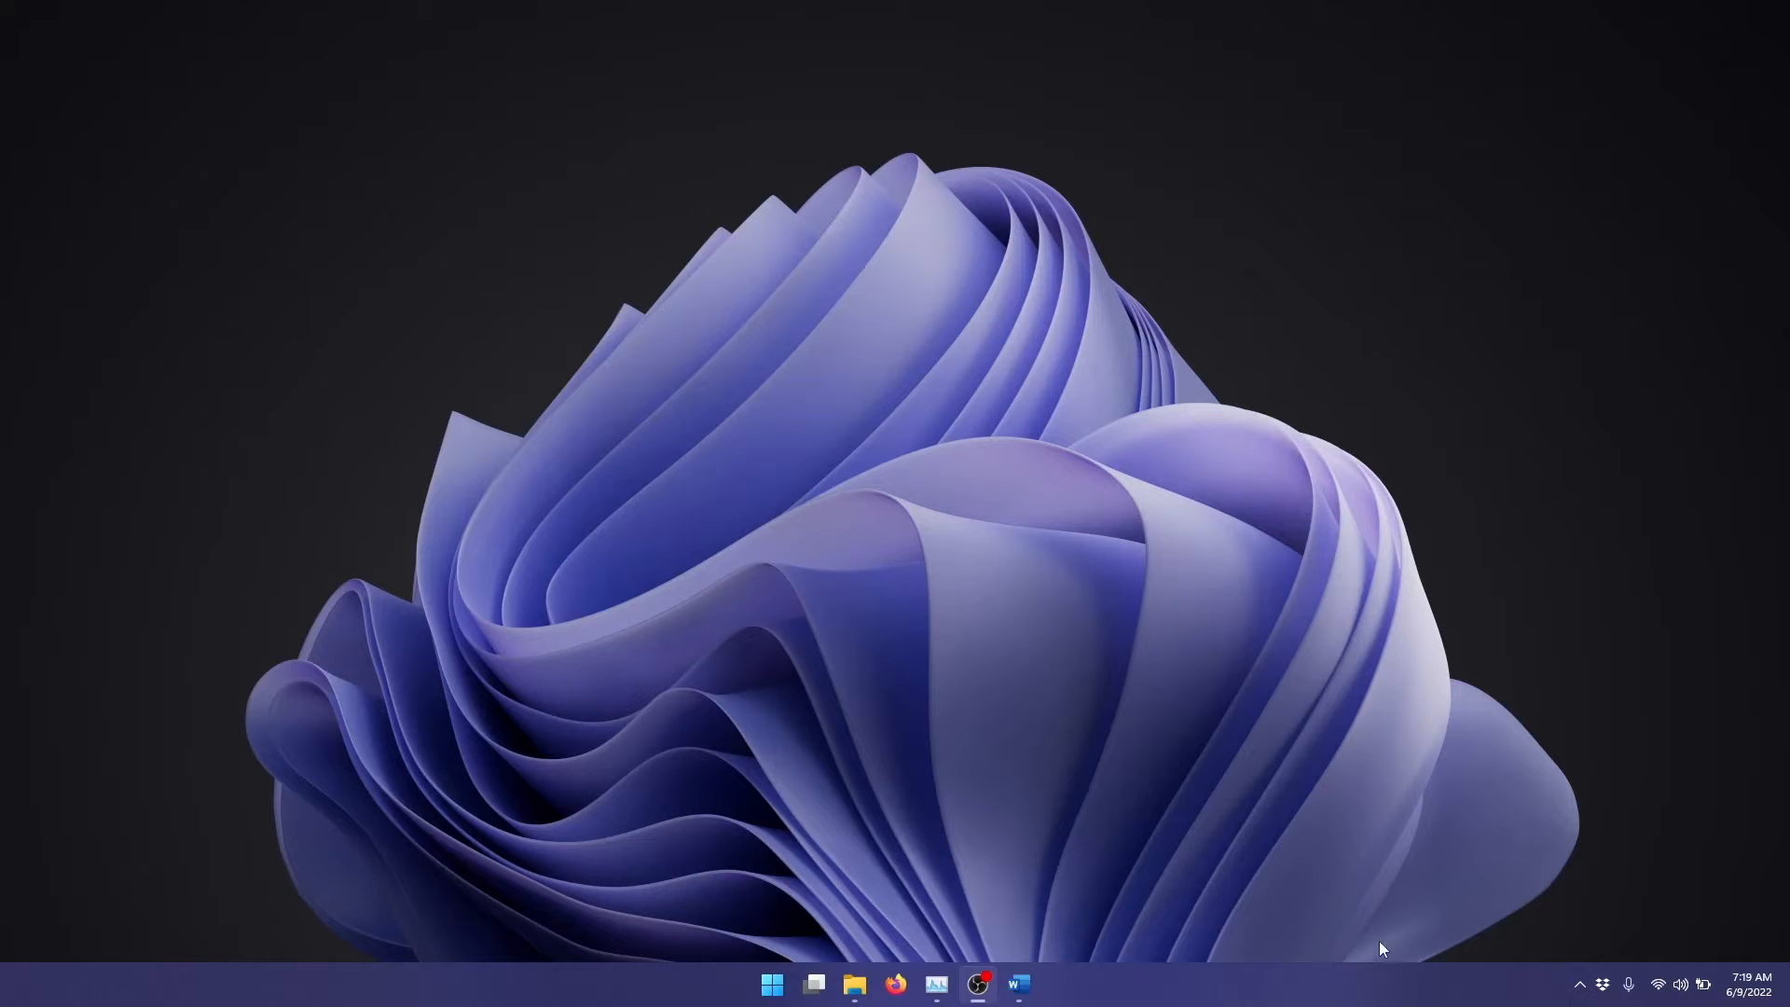
Step: Open DAZ Studio 4.20 and set the viewport's draw style to Smooth Shaded
left_click(772, 984)
left_click(1127, 434)
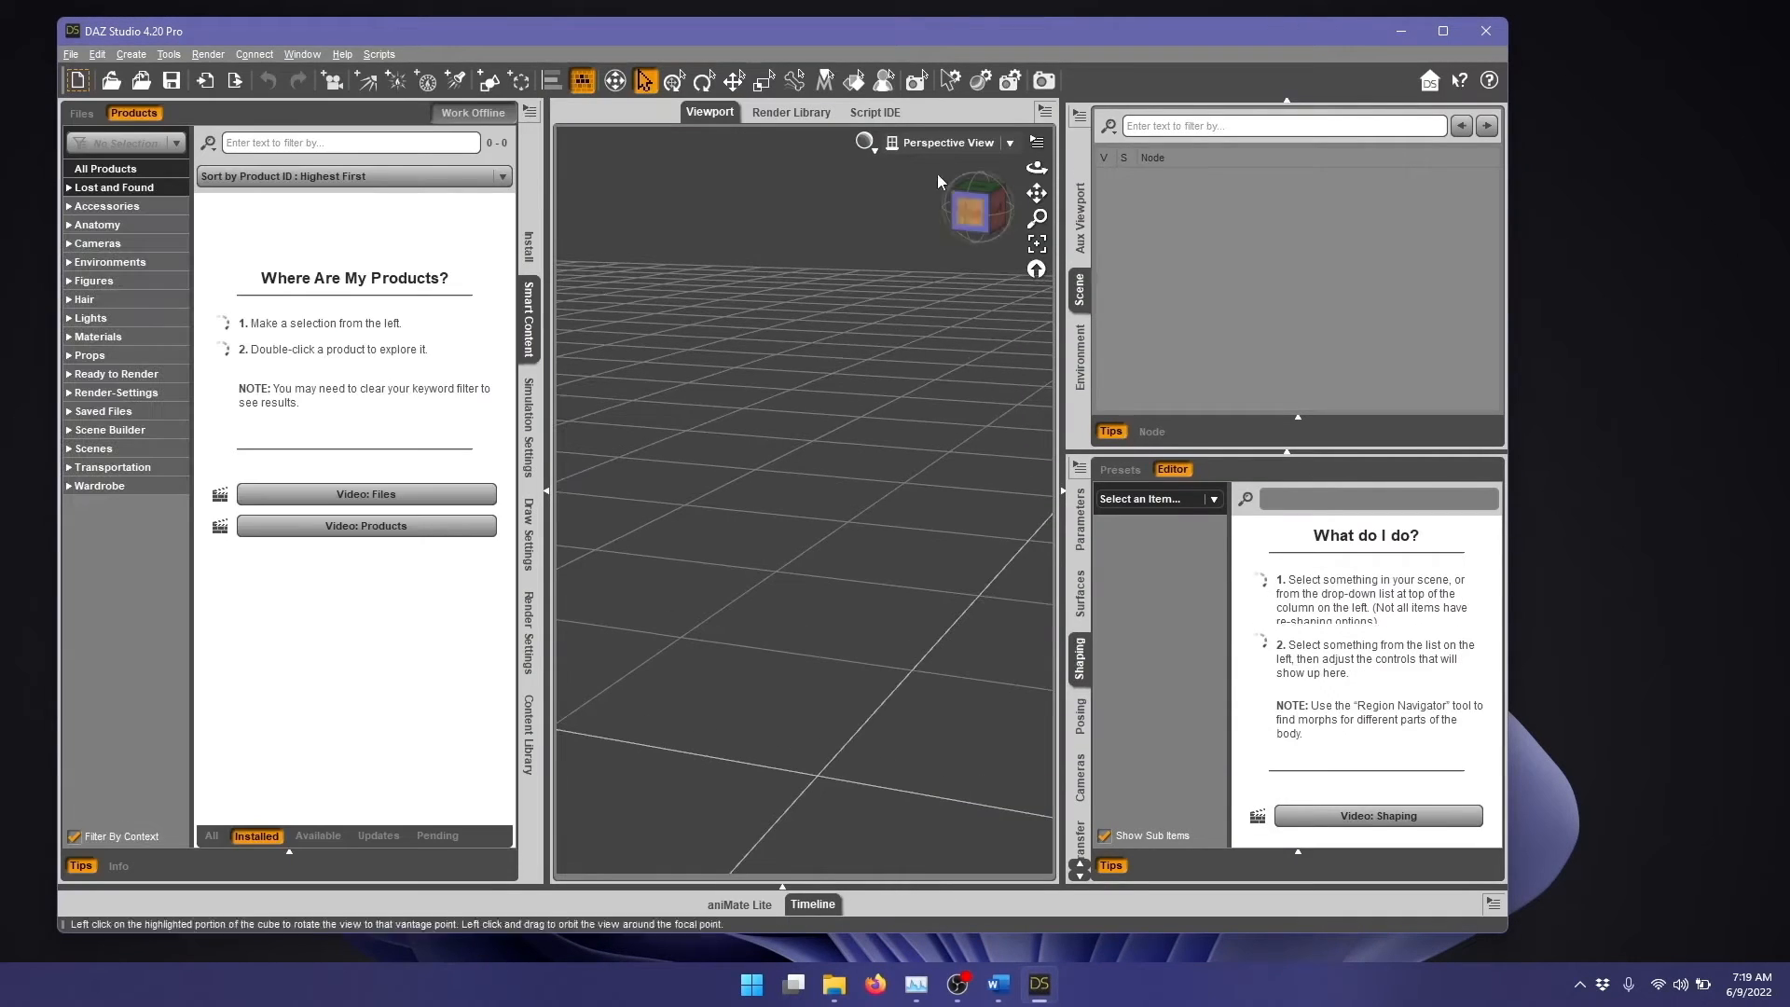
left_click(865, 141)
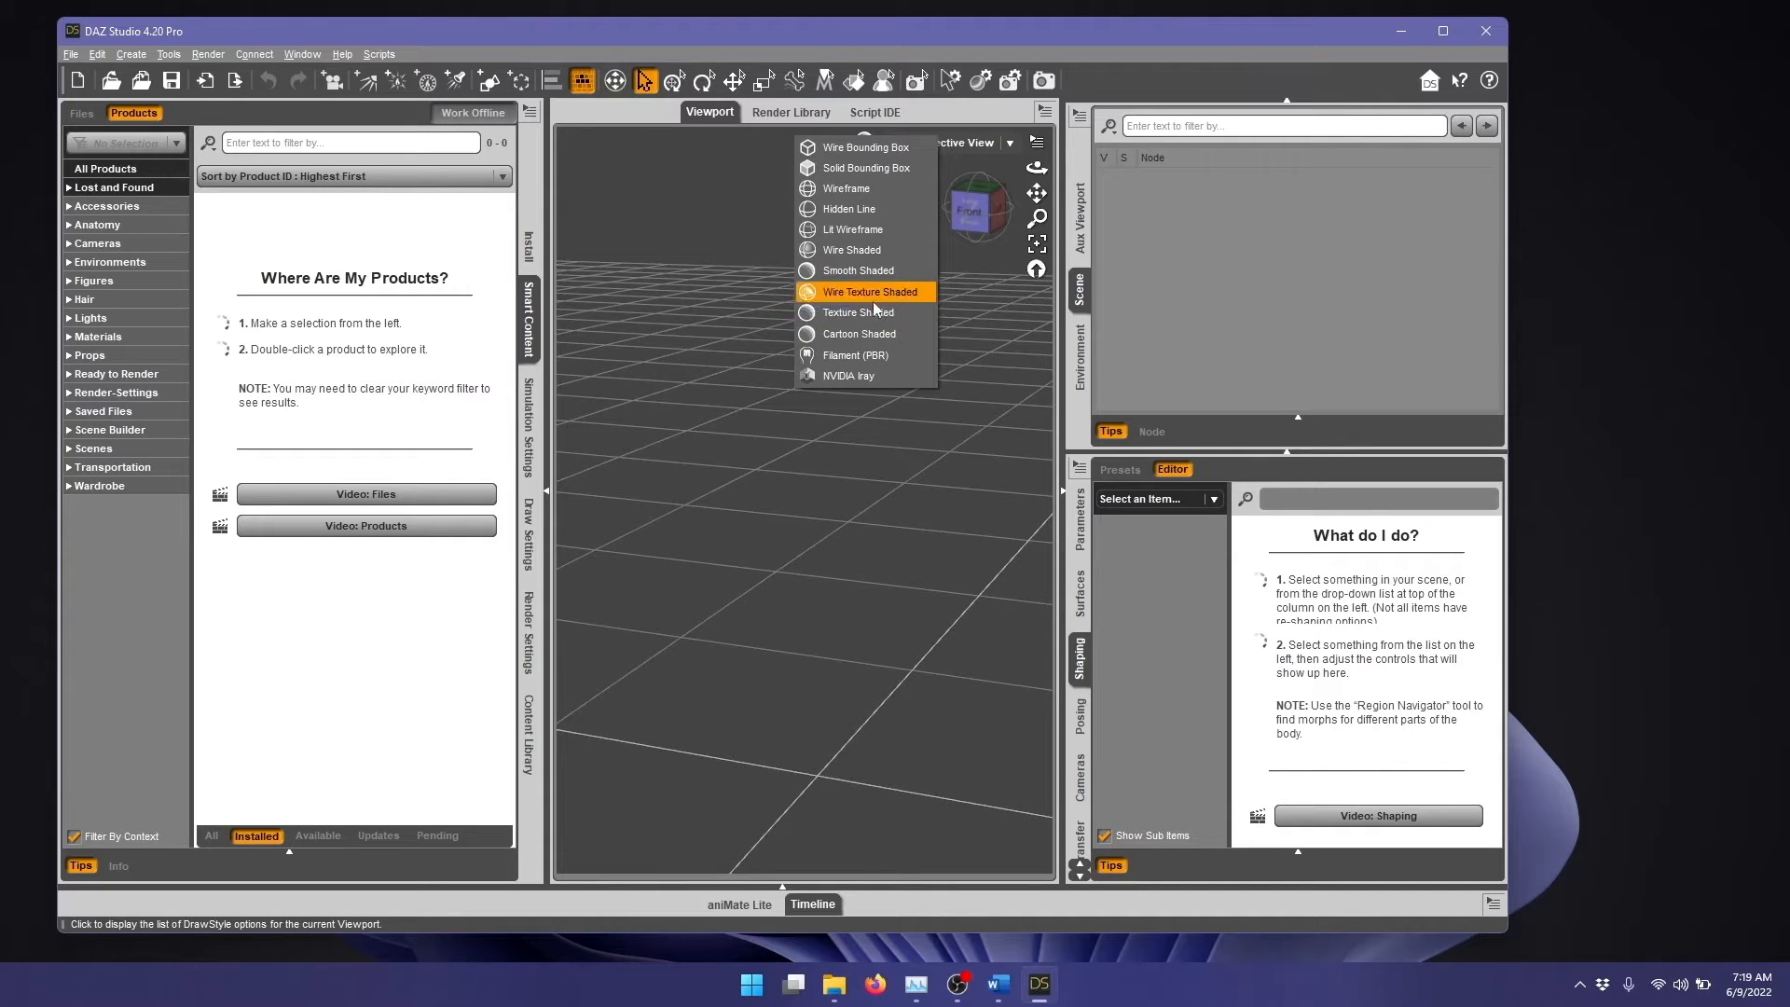
left_click(877, 271)
Step: Load the Victoria 8.1 actor from the installed figure products into the empty scene
left_click(98, 282)
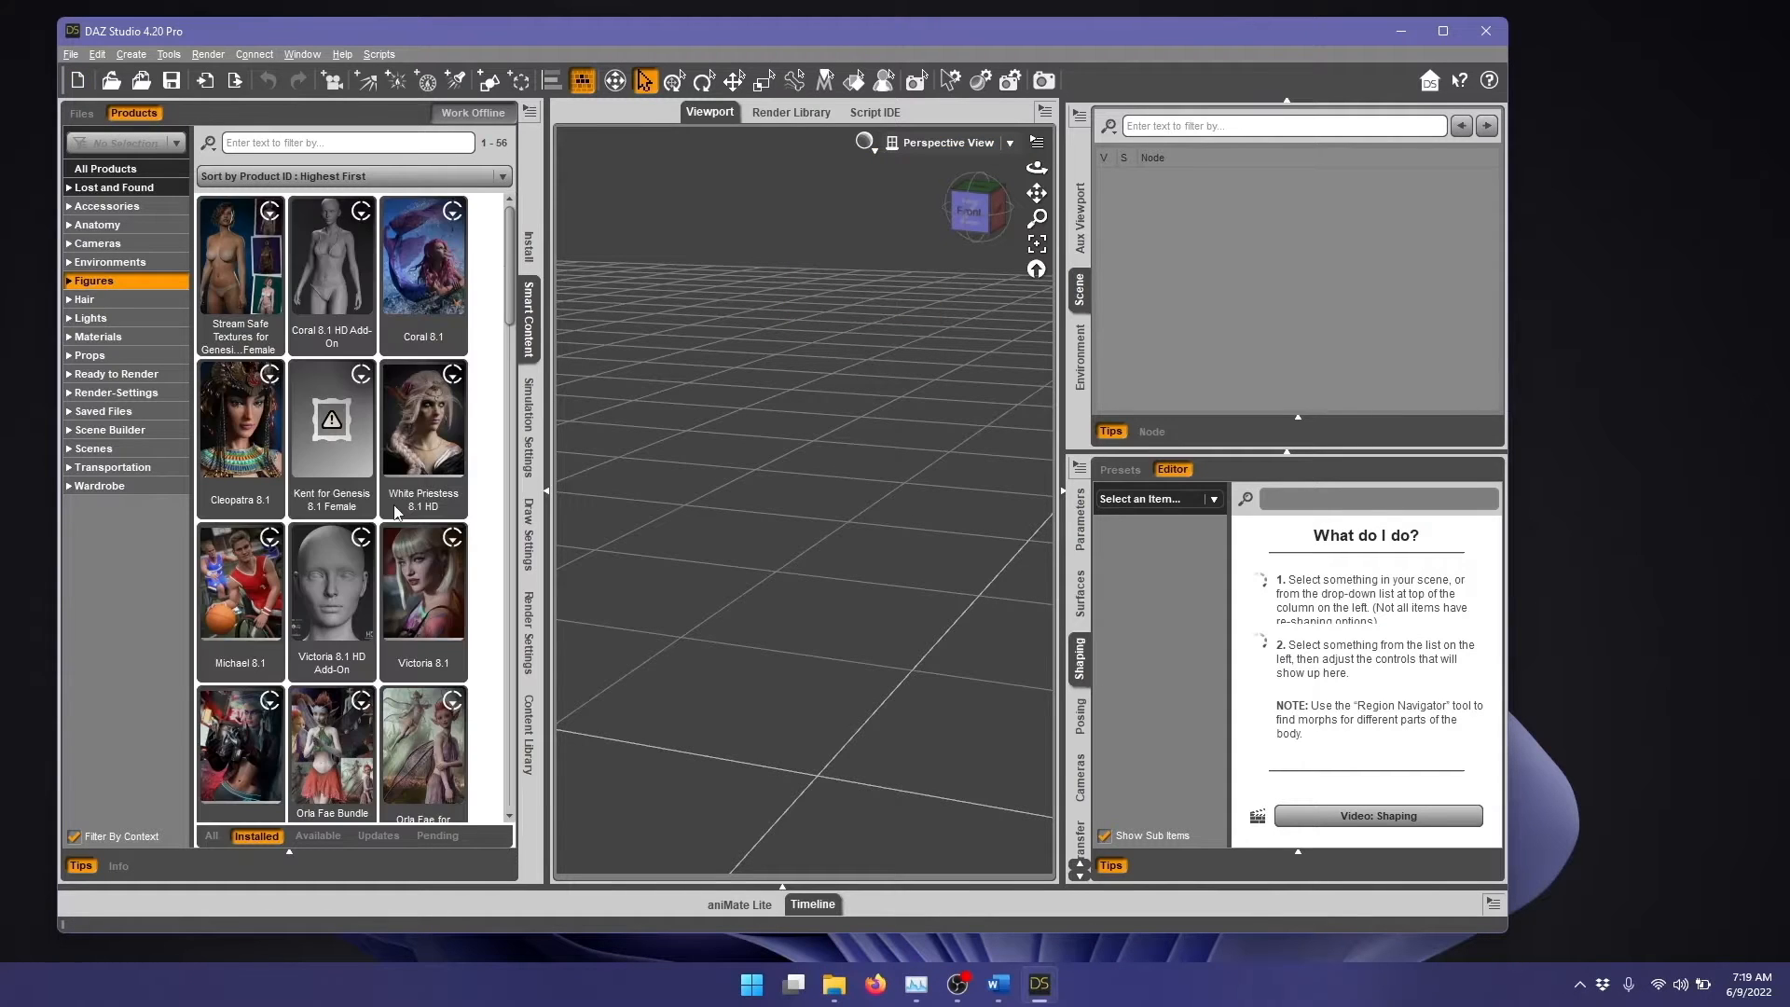
double_click(432, 568)
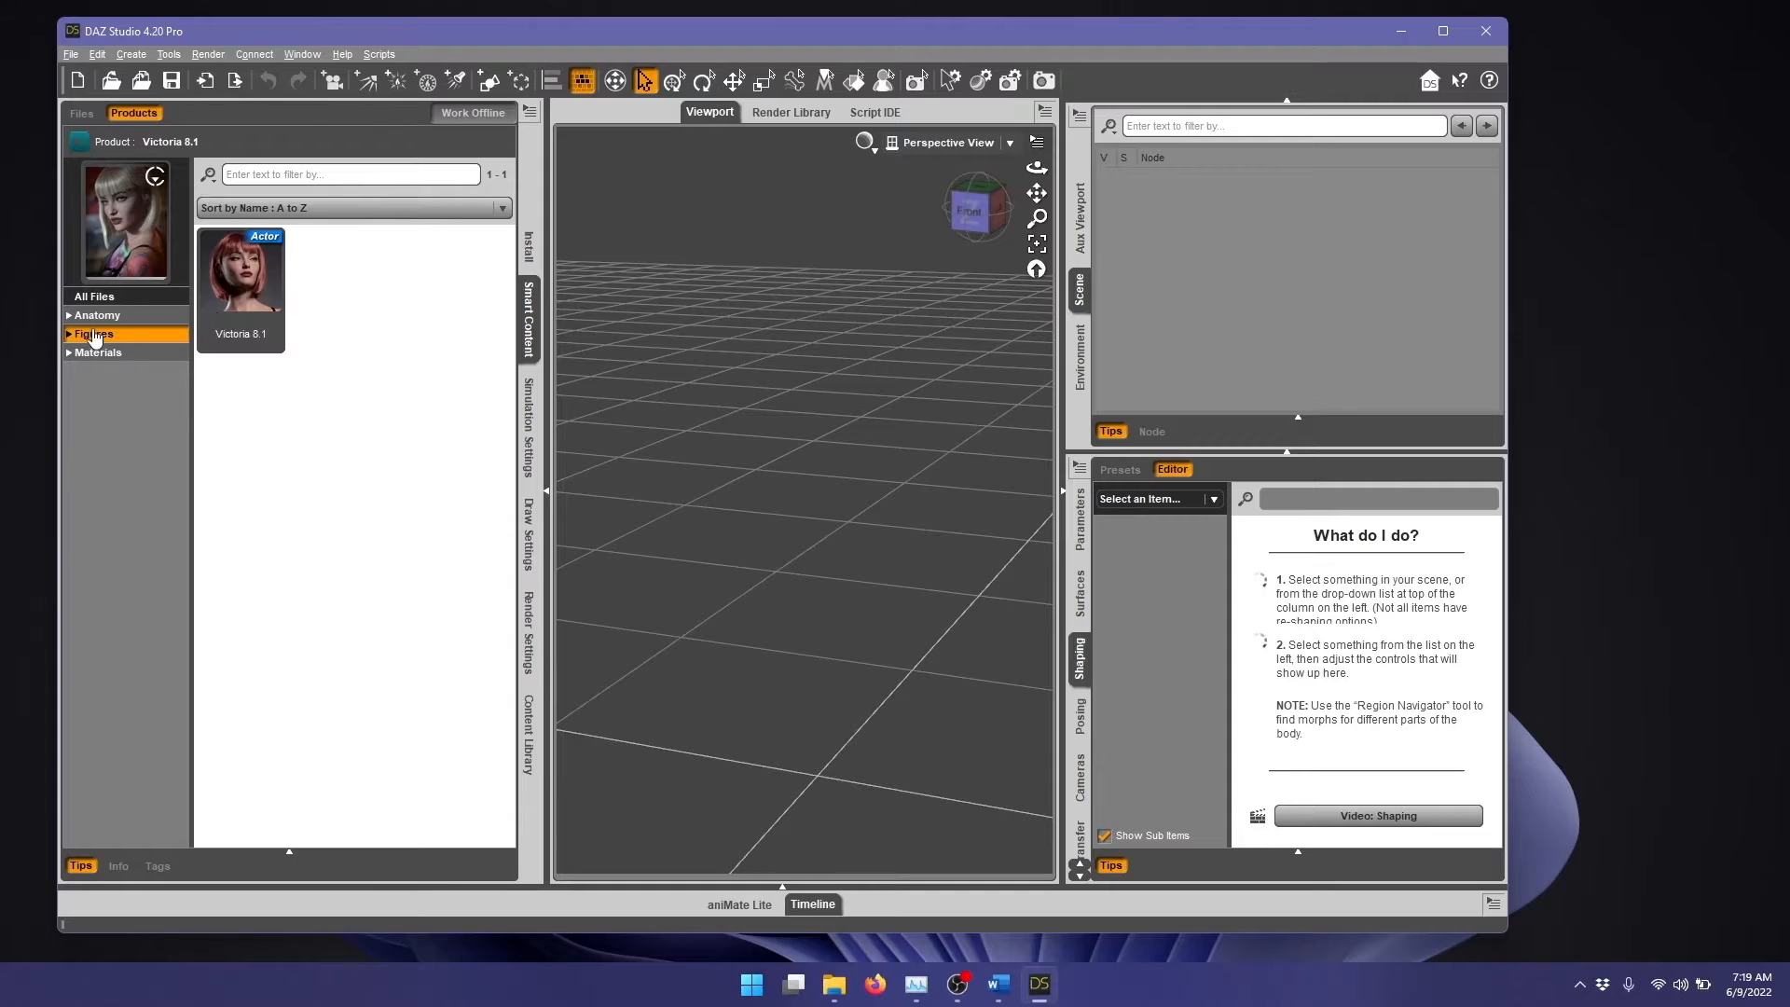
double_click(240, 290)
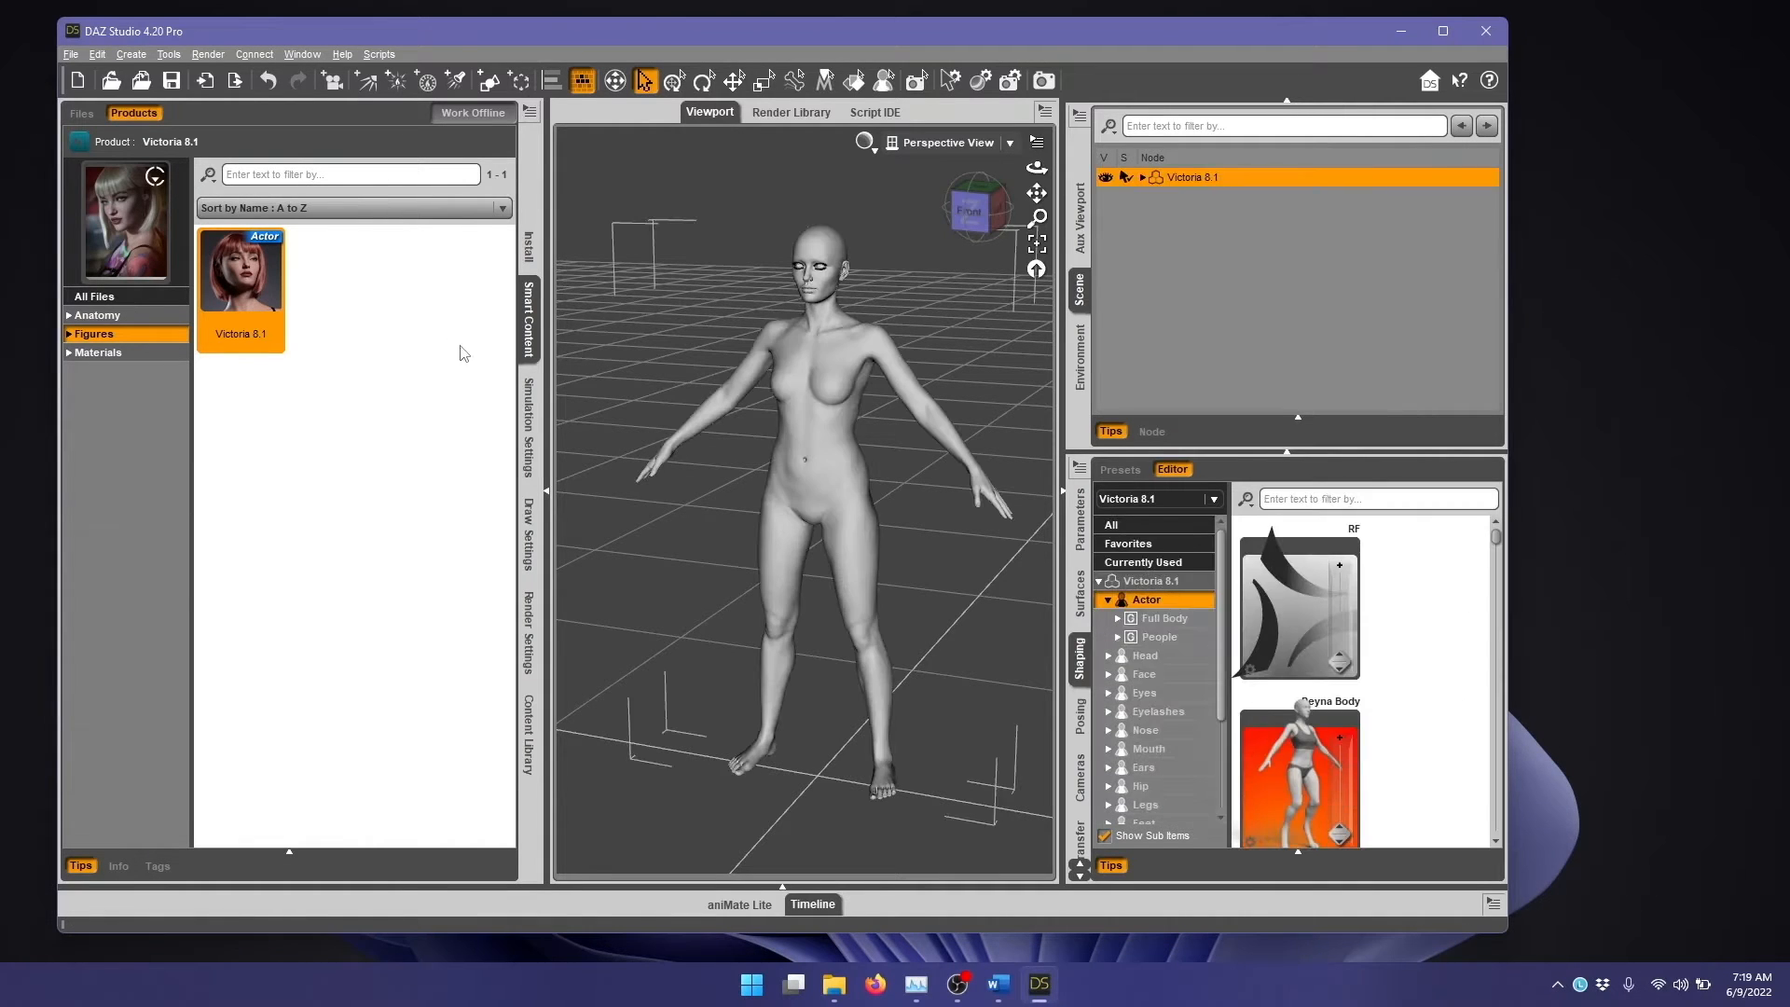
Step: Dress the Victoria 8.1 figure in the complete dForce Augmentation Outfit using its Load All wearable
left_click(81, 146)
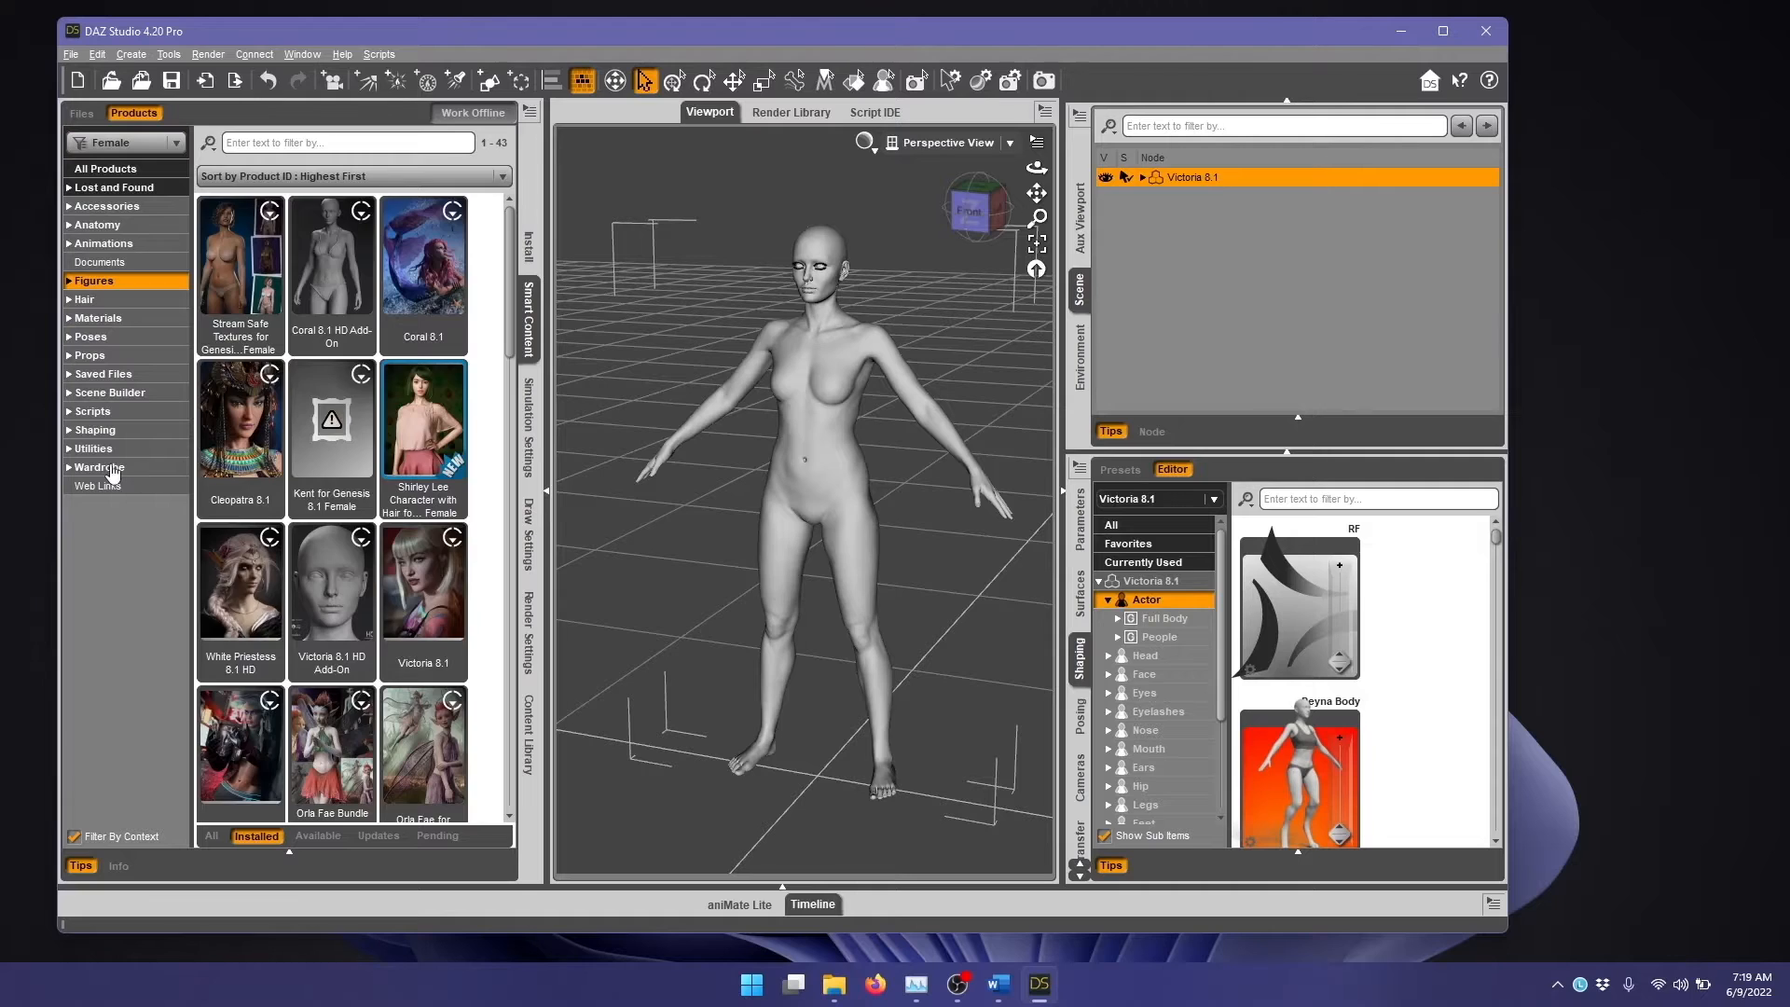
left_click(113, 467)
left_click(240, 588)
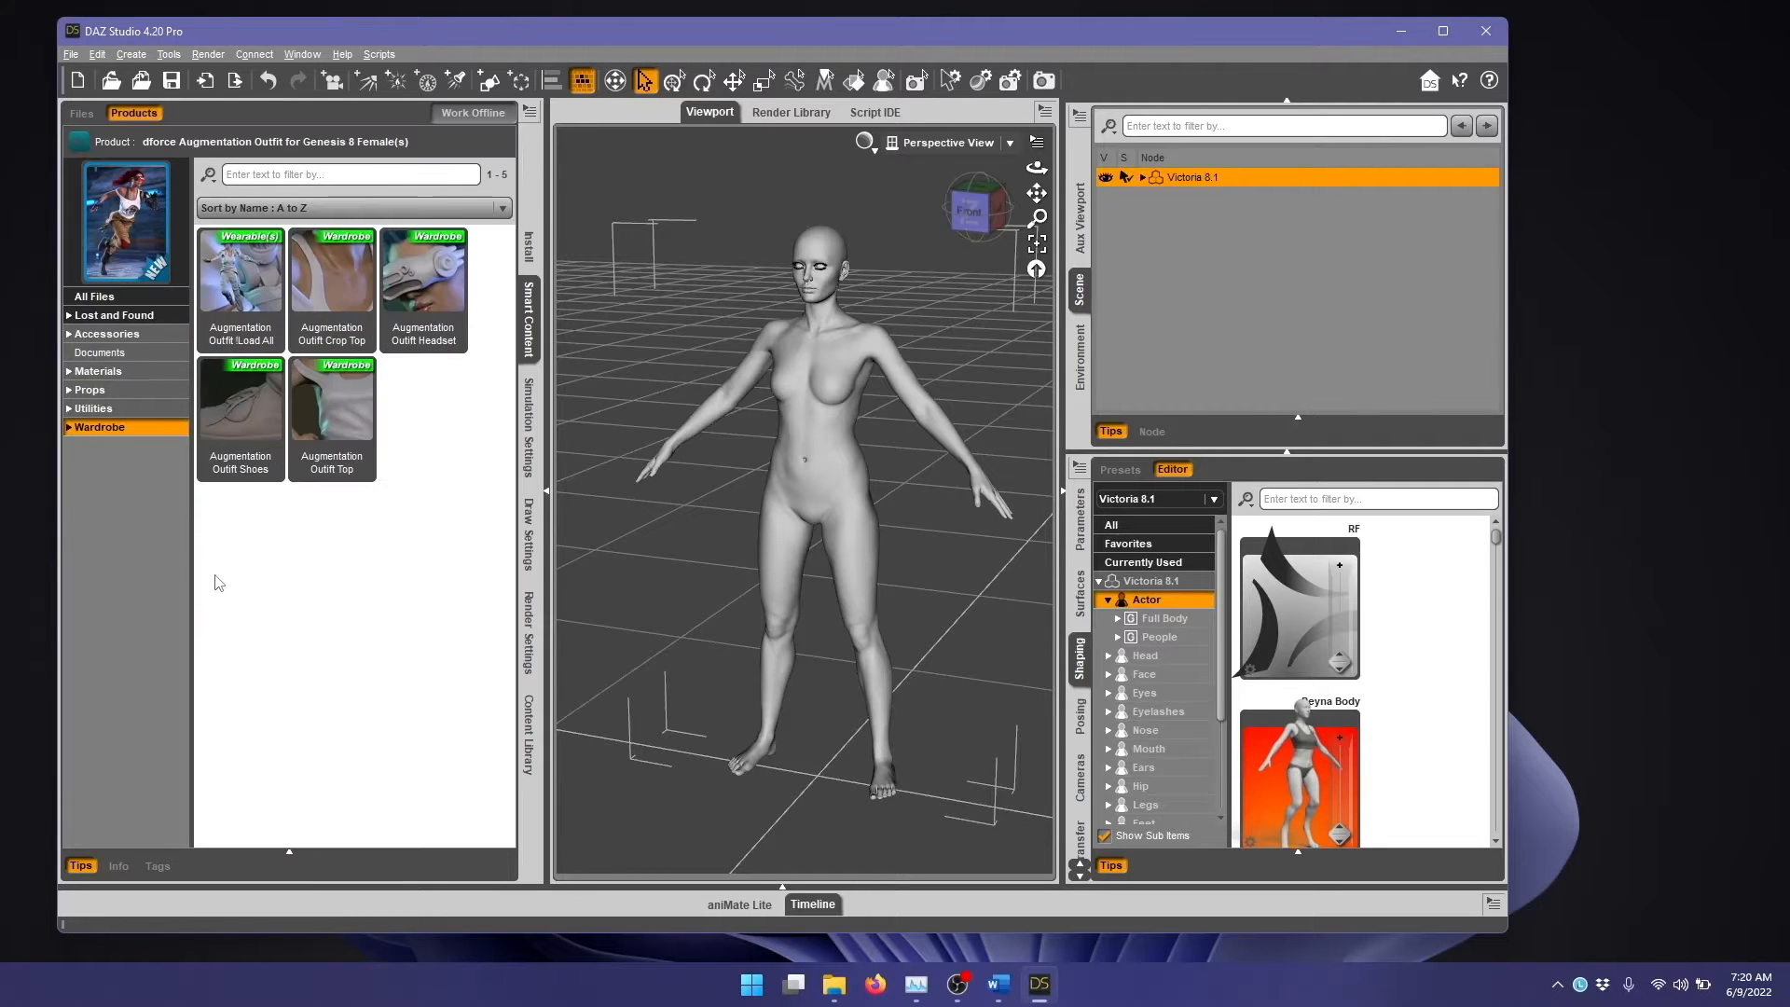
left_click(245, 271)
double_click(245, 271)
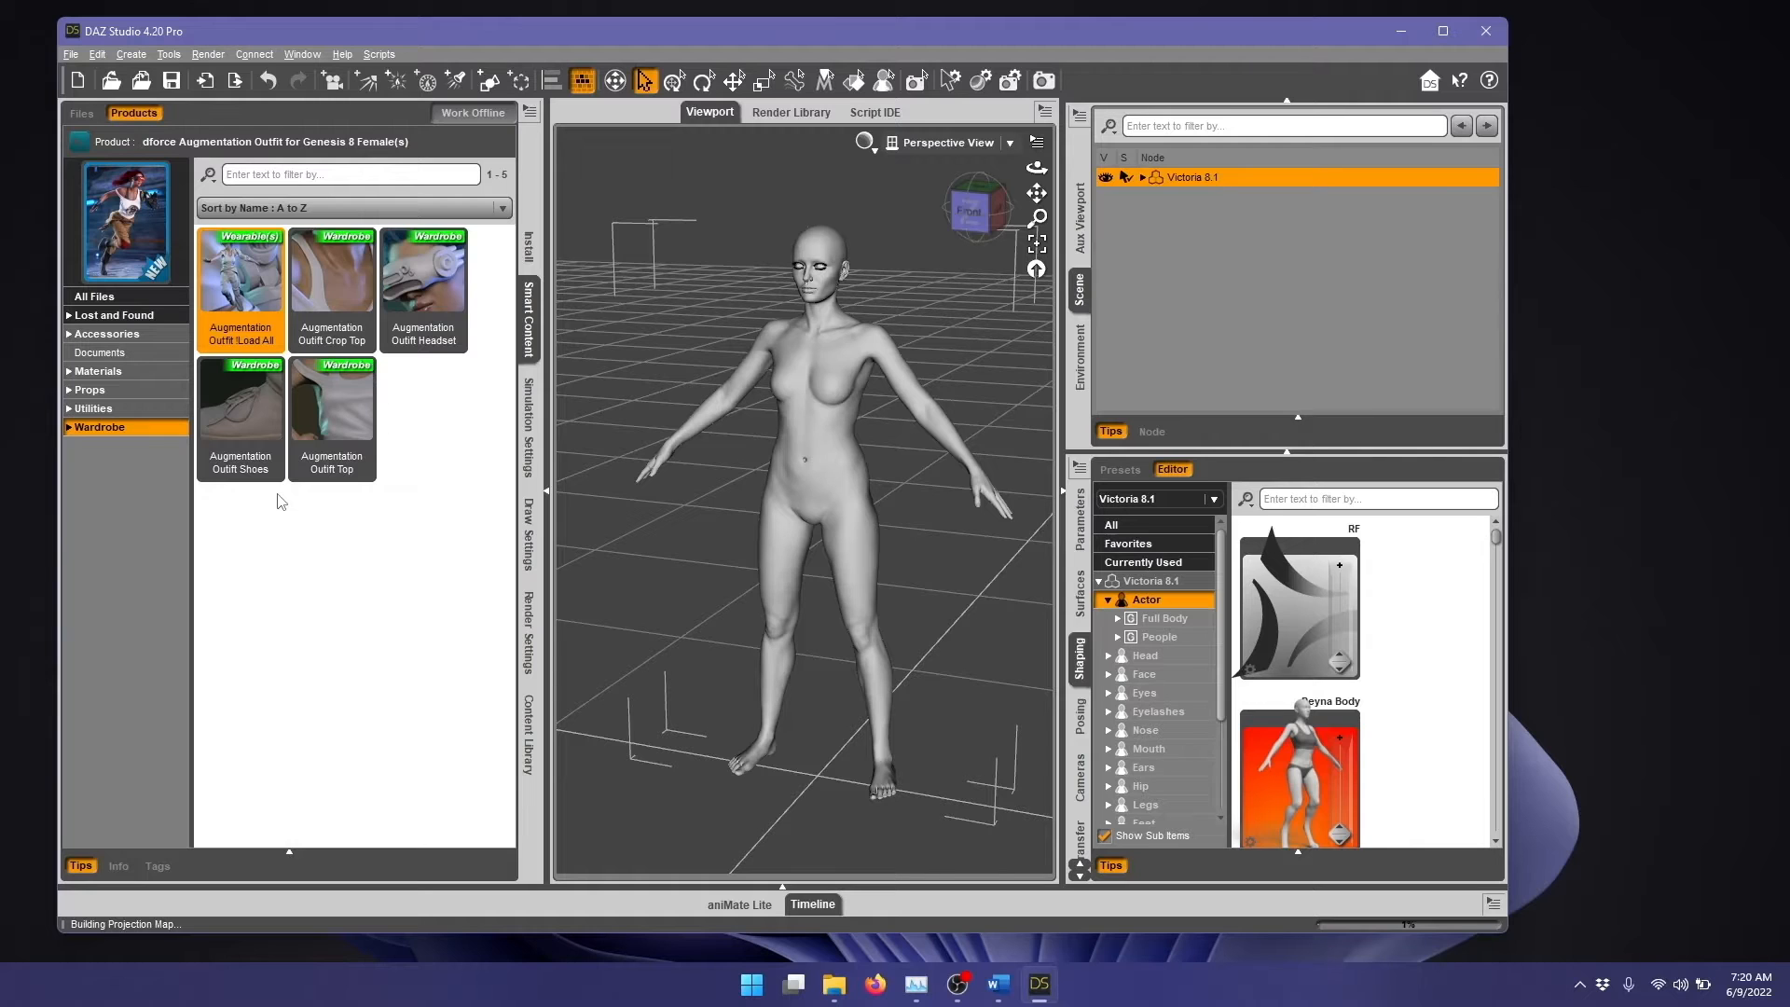
Step: Fit the Genesis 8 version of Miranda Hair to the Victoria 8.1 figure
left_click(80, 140)
left_click(119, 299)
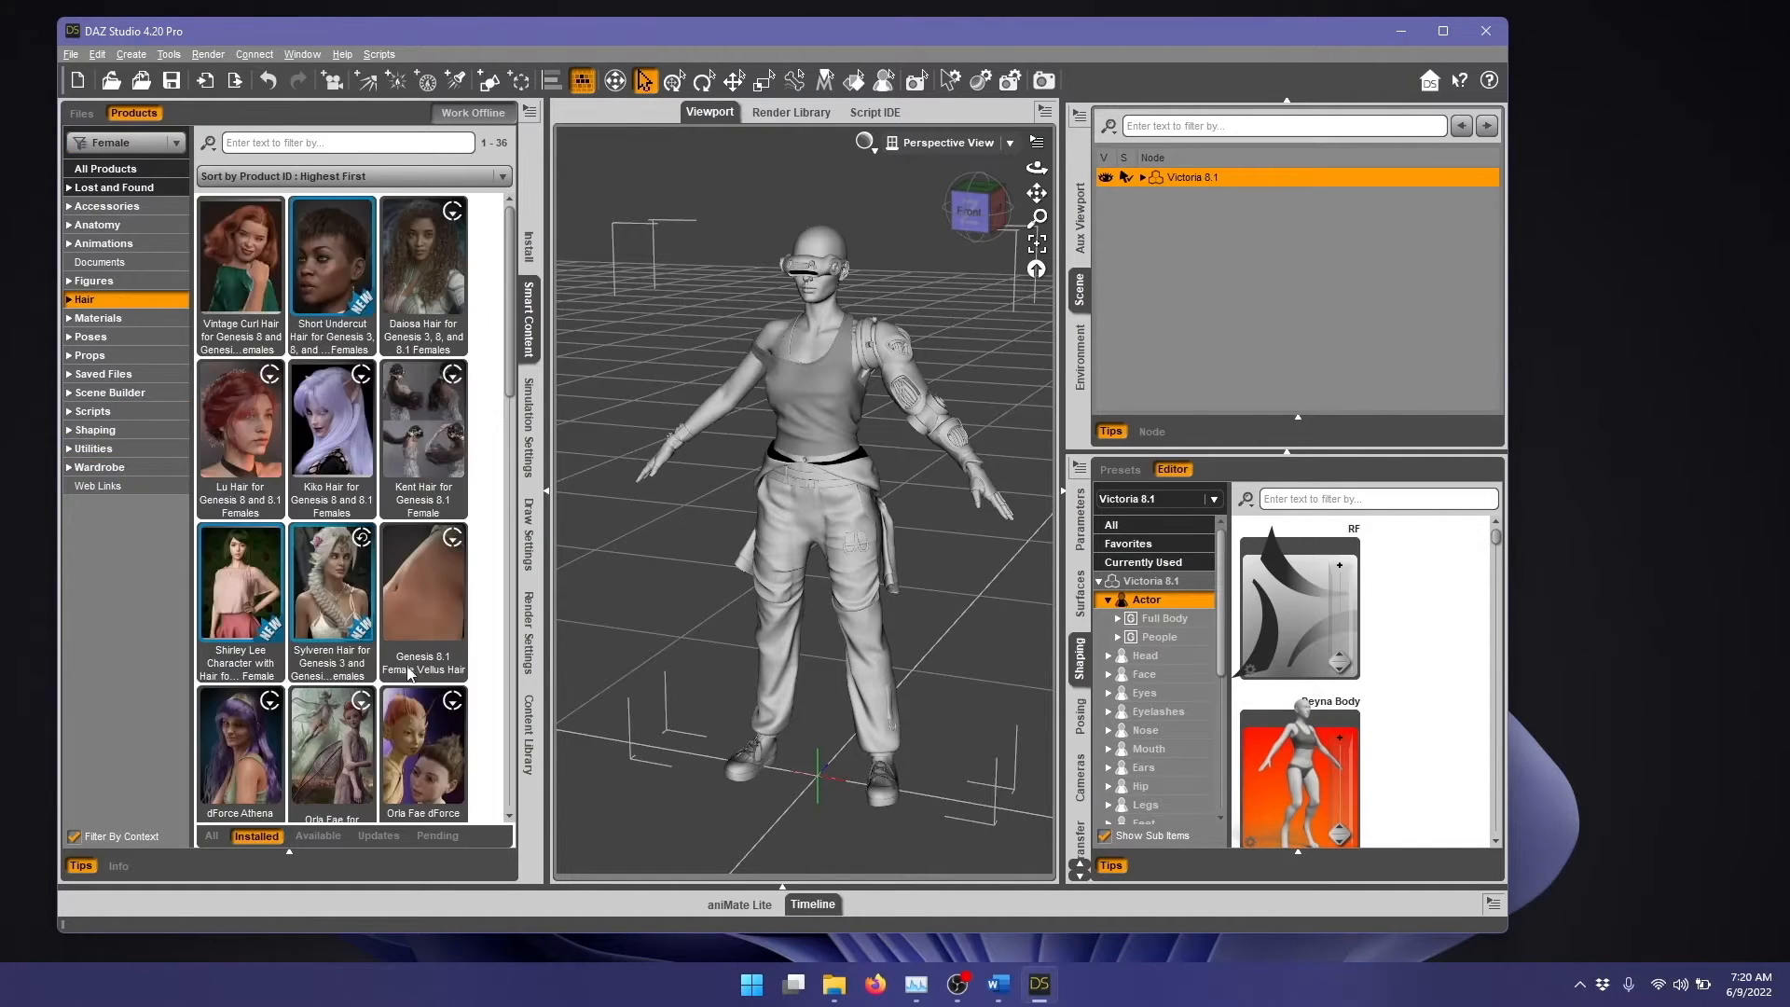
double_click(233, 714)
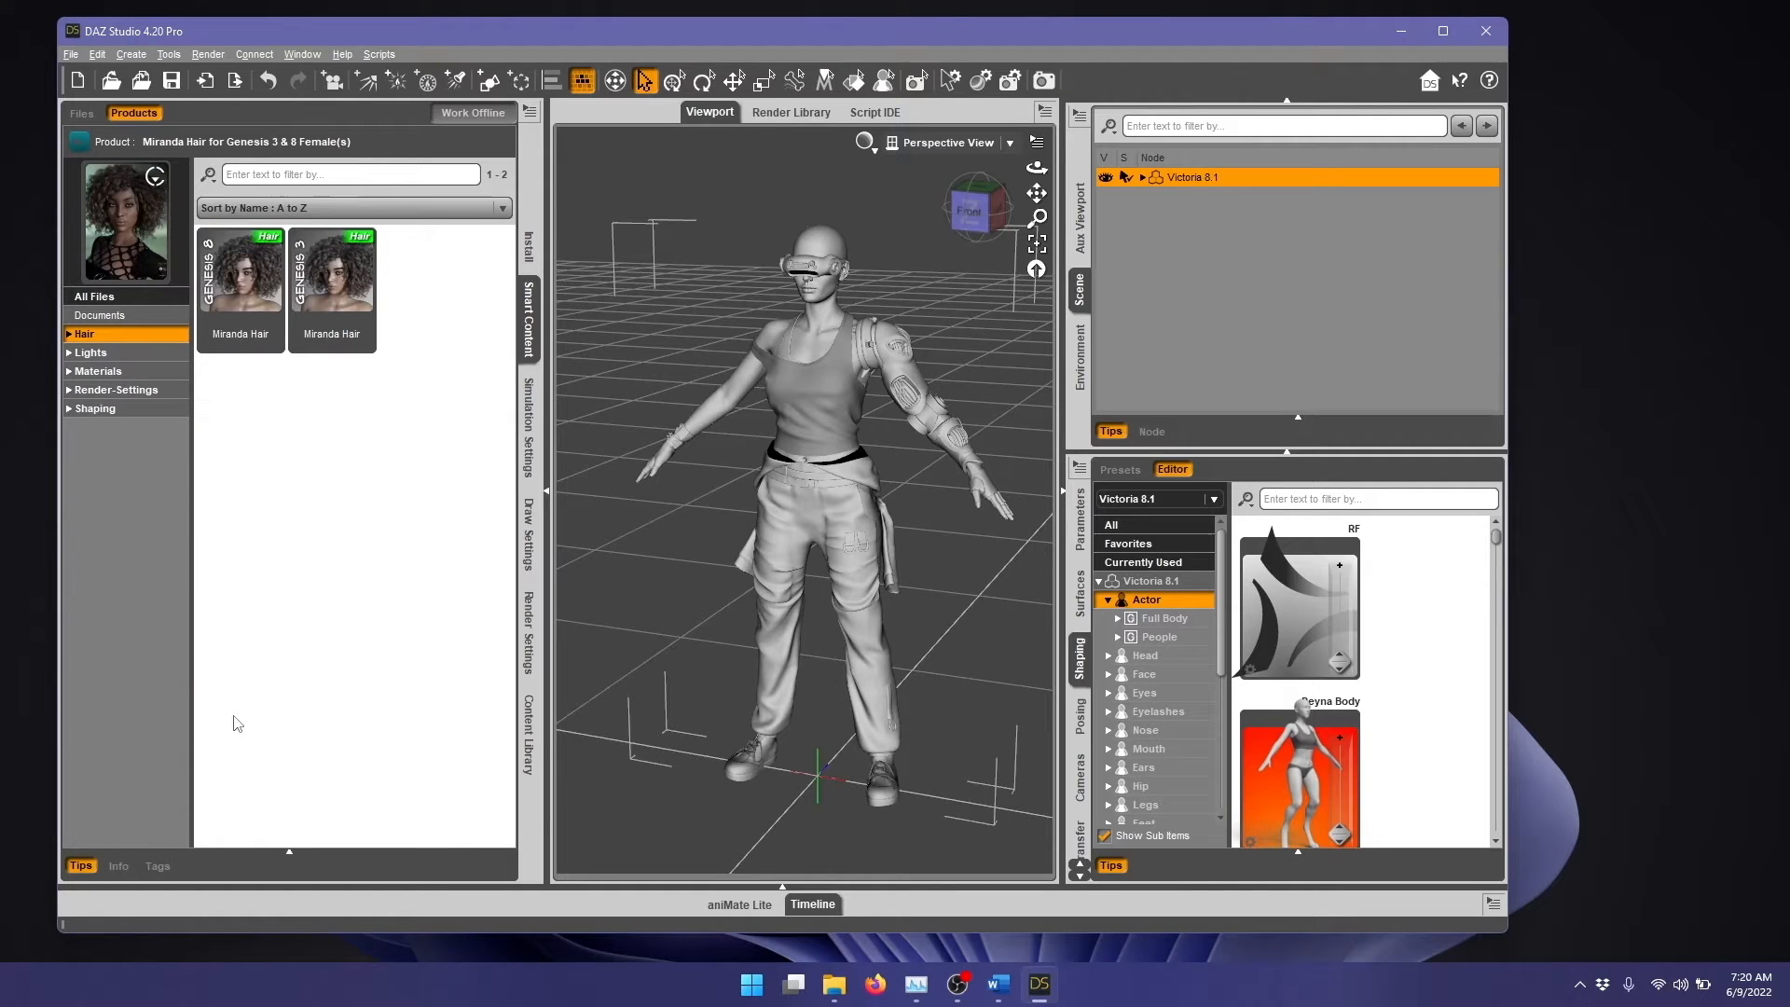
double_click(250, 287)
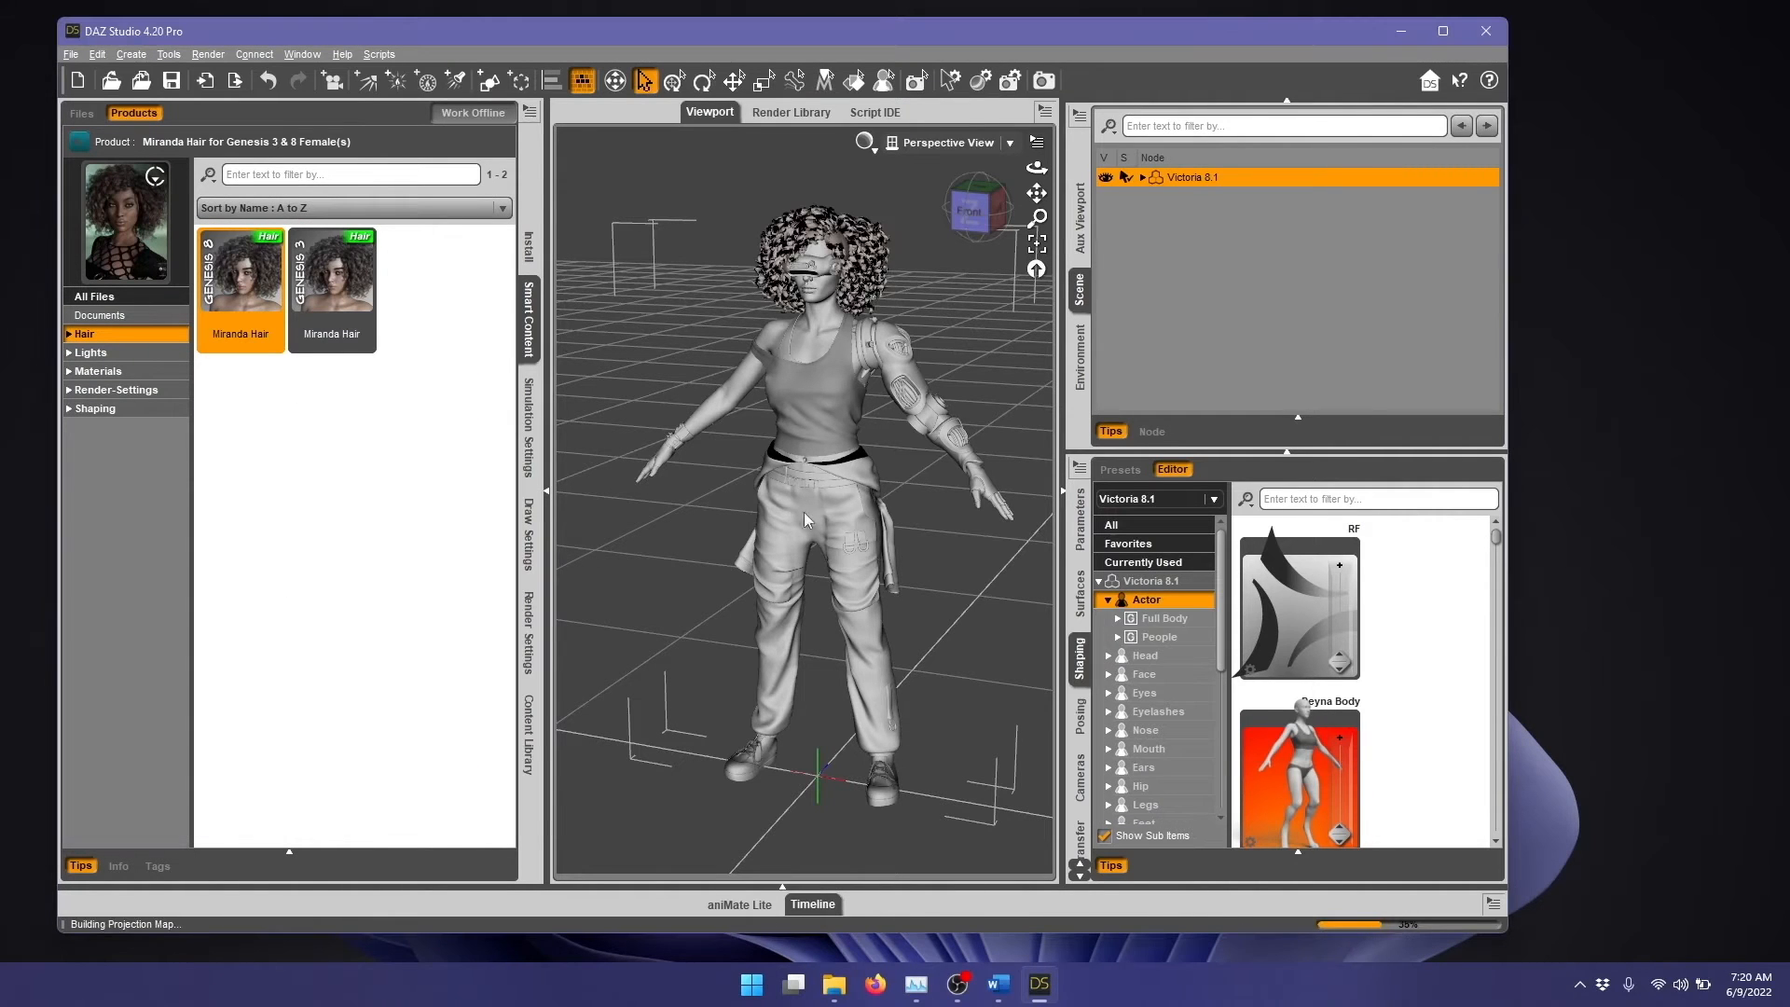
Step: Render the dressed character and arrange the render window beside the main window
left_click(1050, 80)
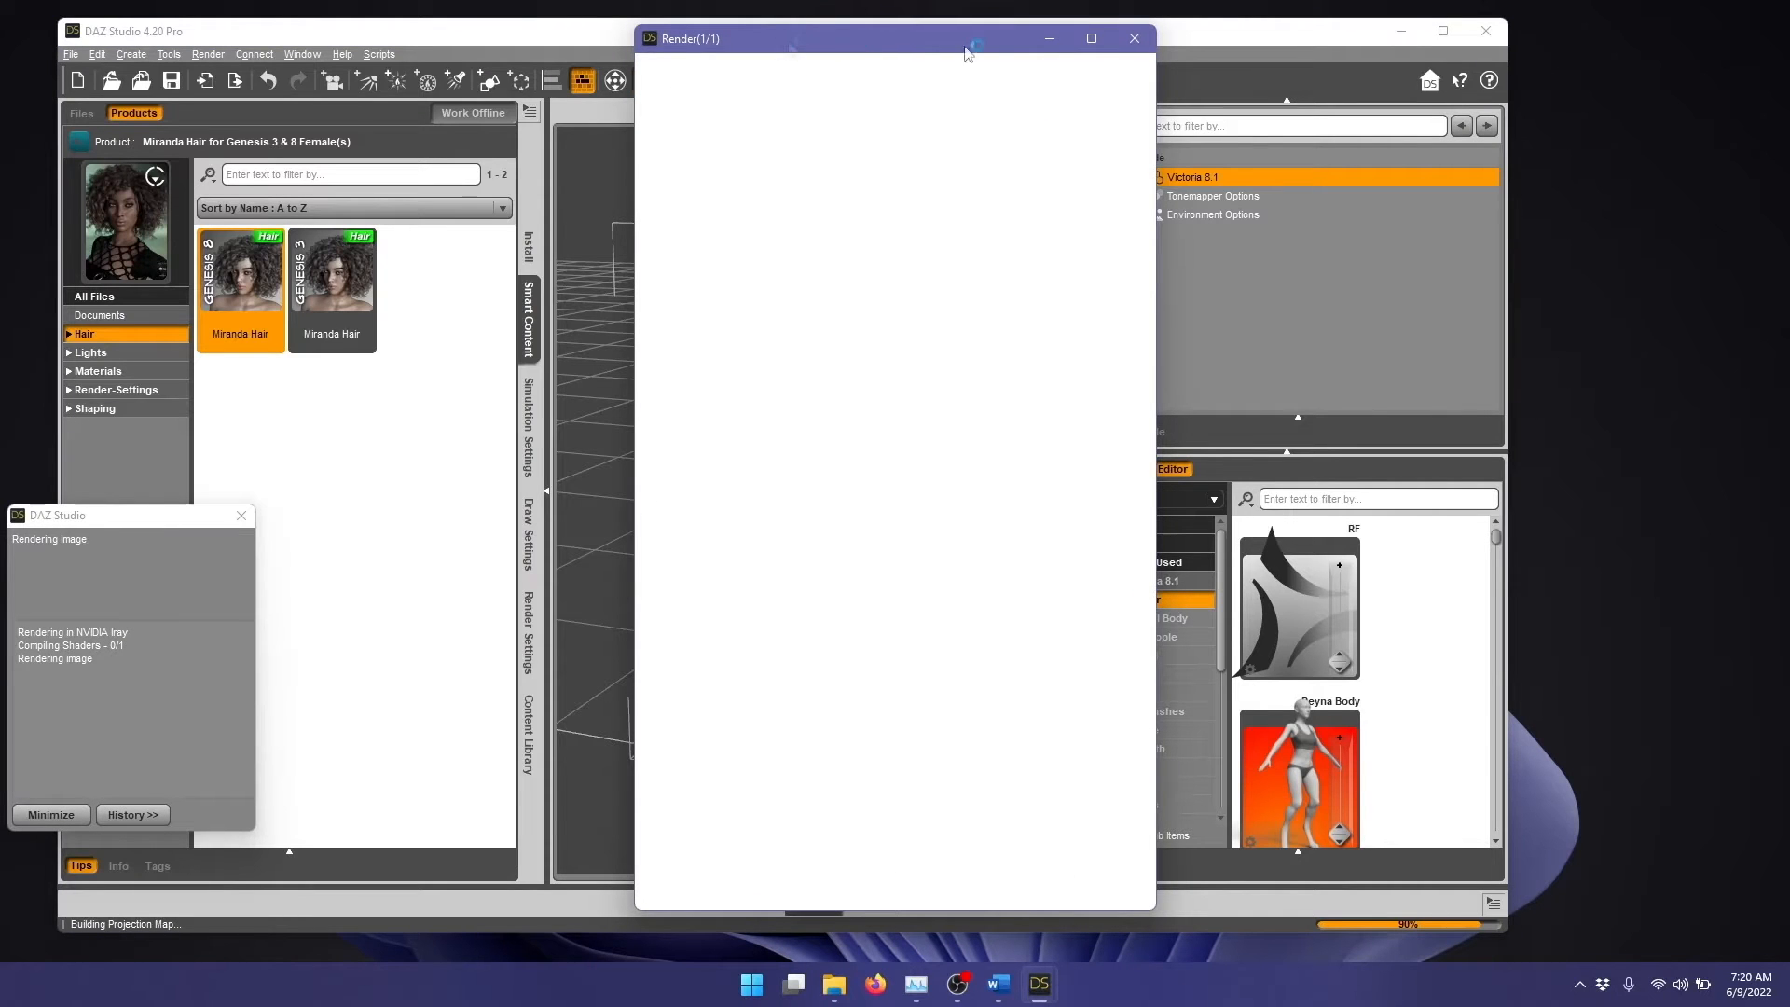
left_click_drag(965, 46, 1480, 58)
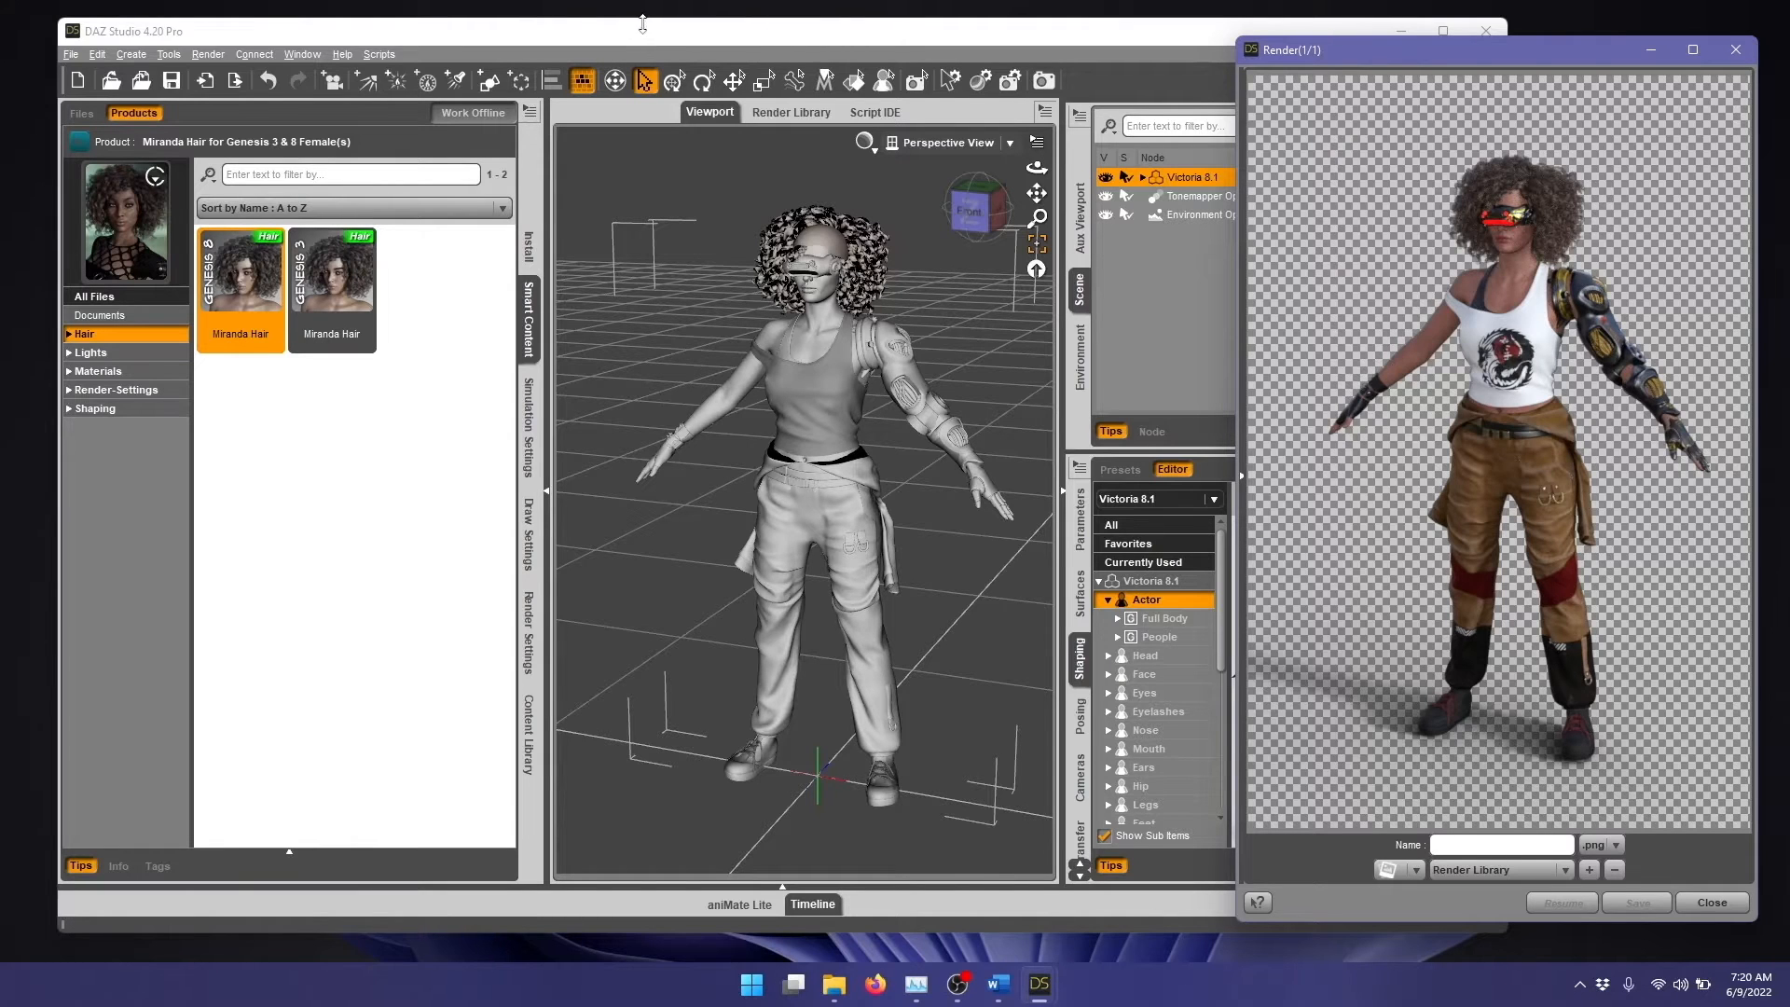
left_click(630, 39)
left_click_drag(630, 38, 596, 38)
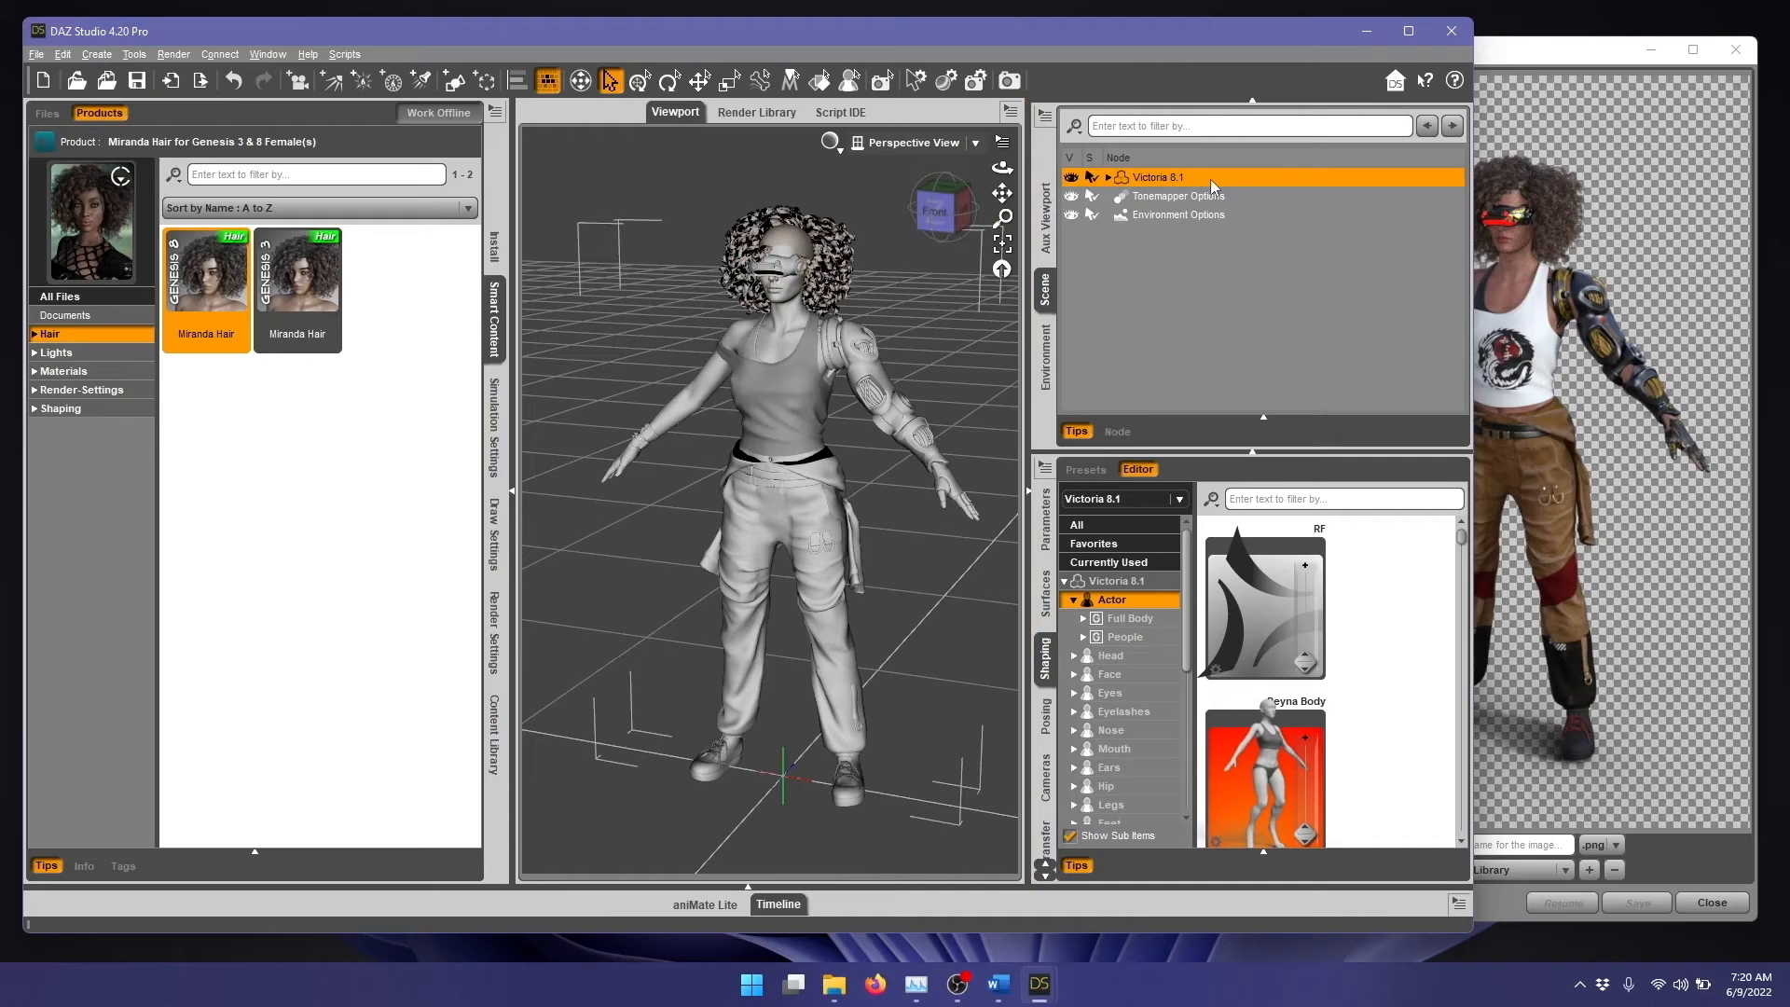
Step: Send the character to Blender through the Daz To Blender Bridge as a Skeletal Mesh named Victoria81
left_click(36, 54)
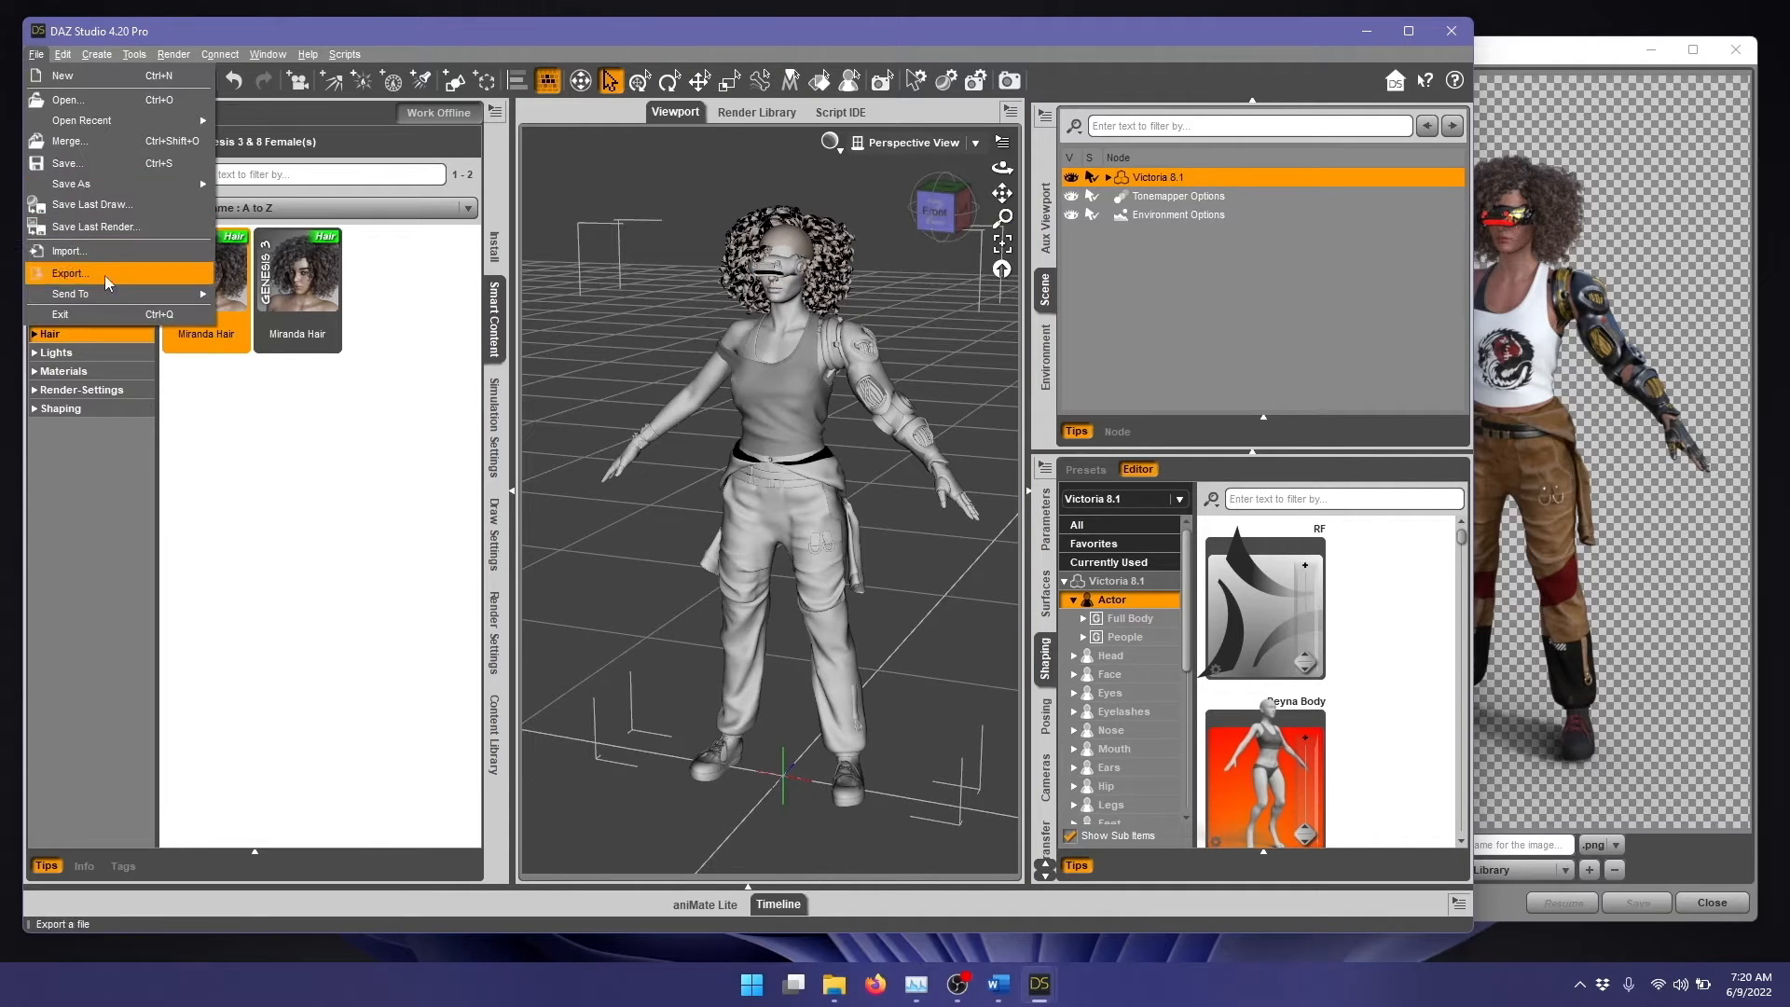
mouse_move(108, 295)
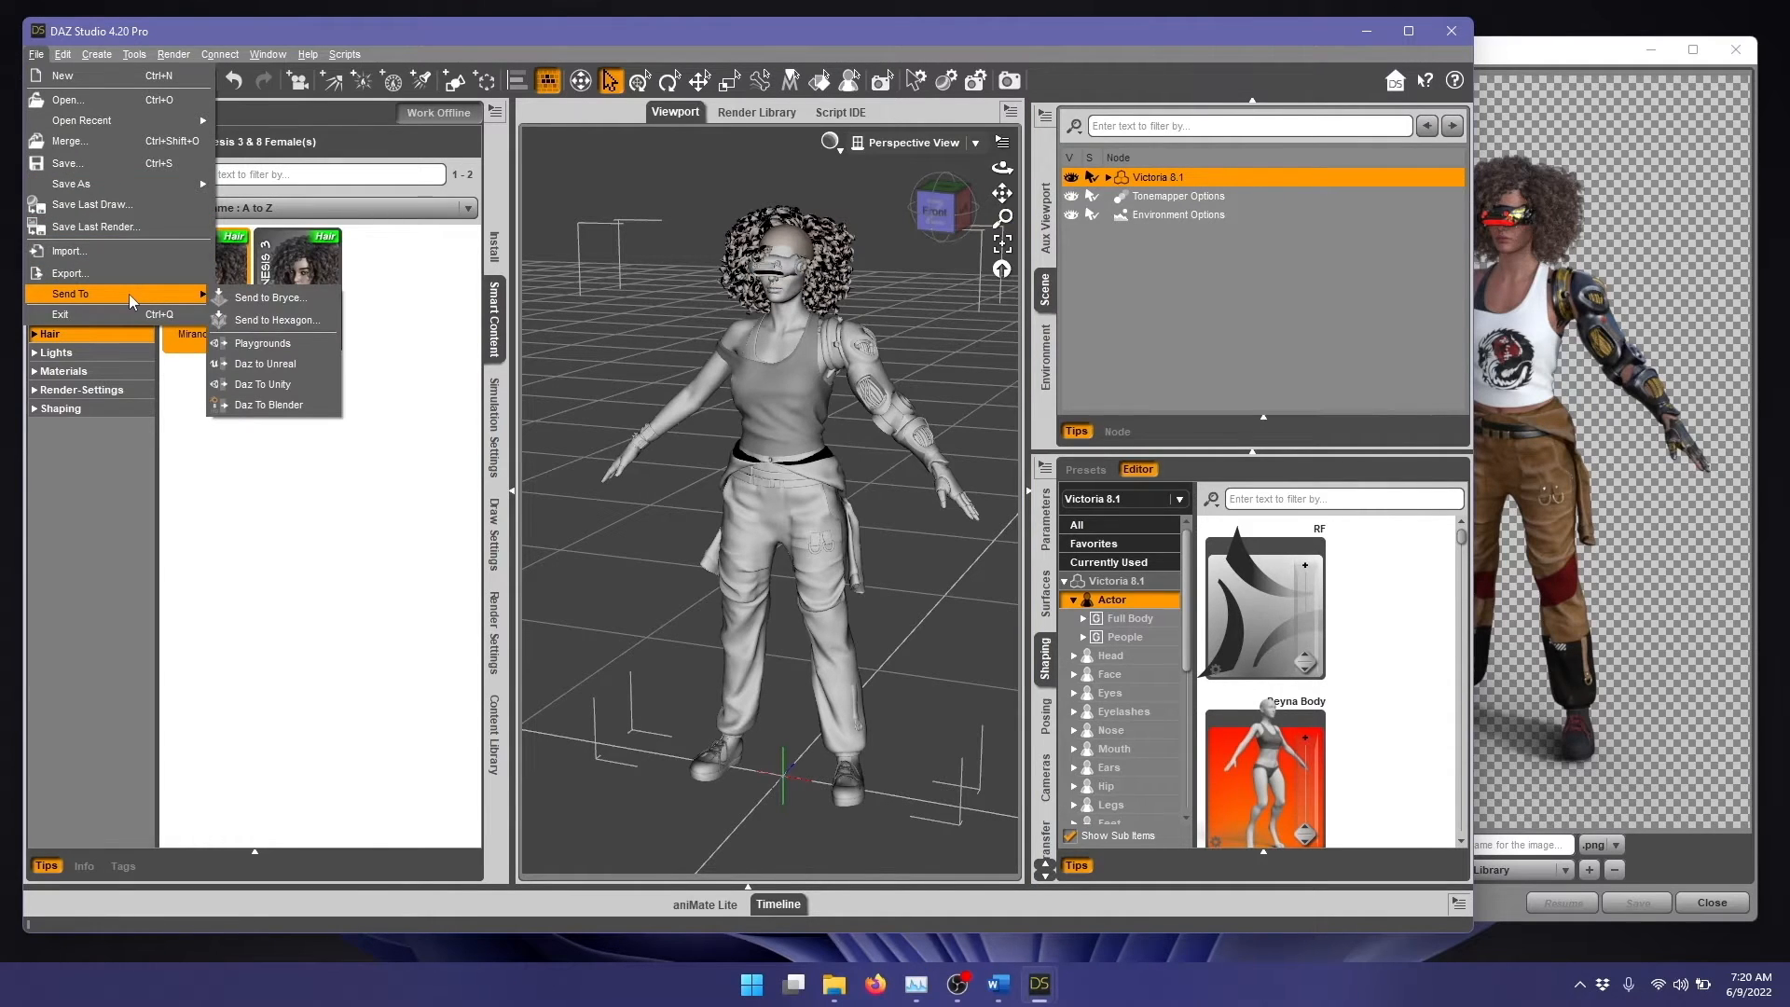
left_click(324, 403)
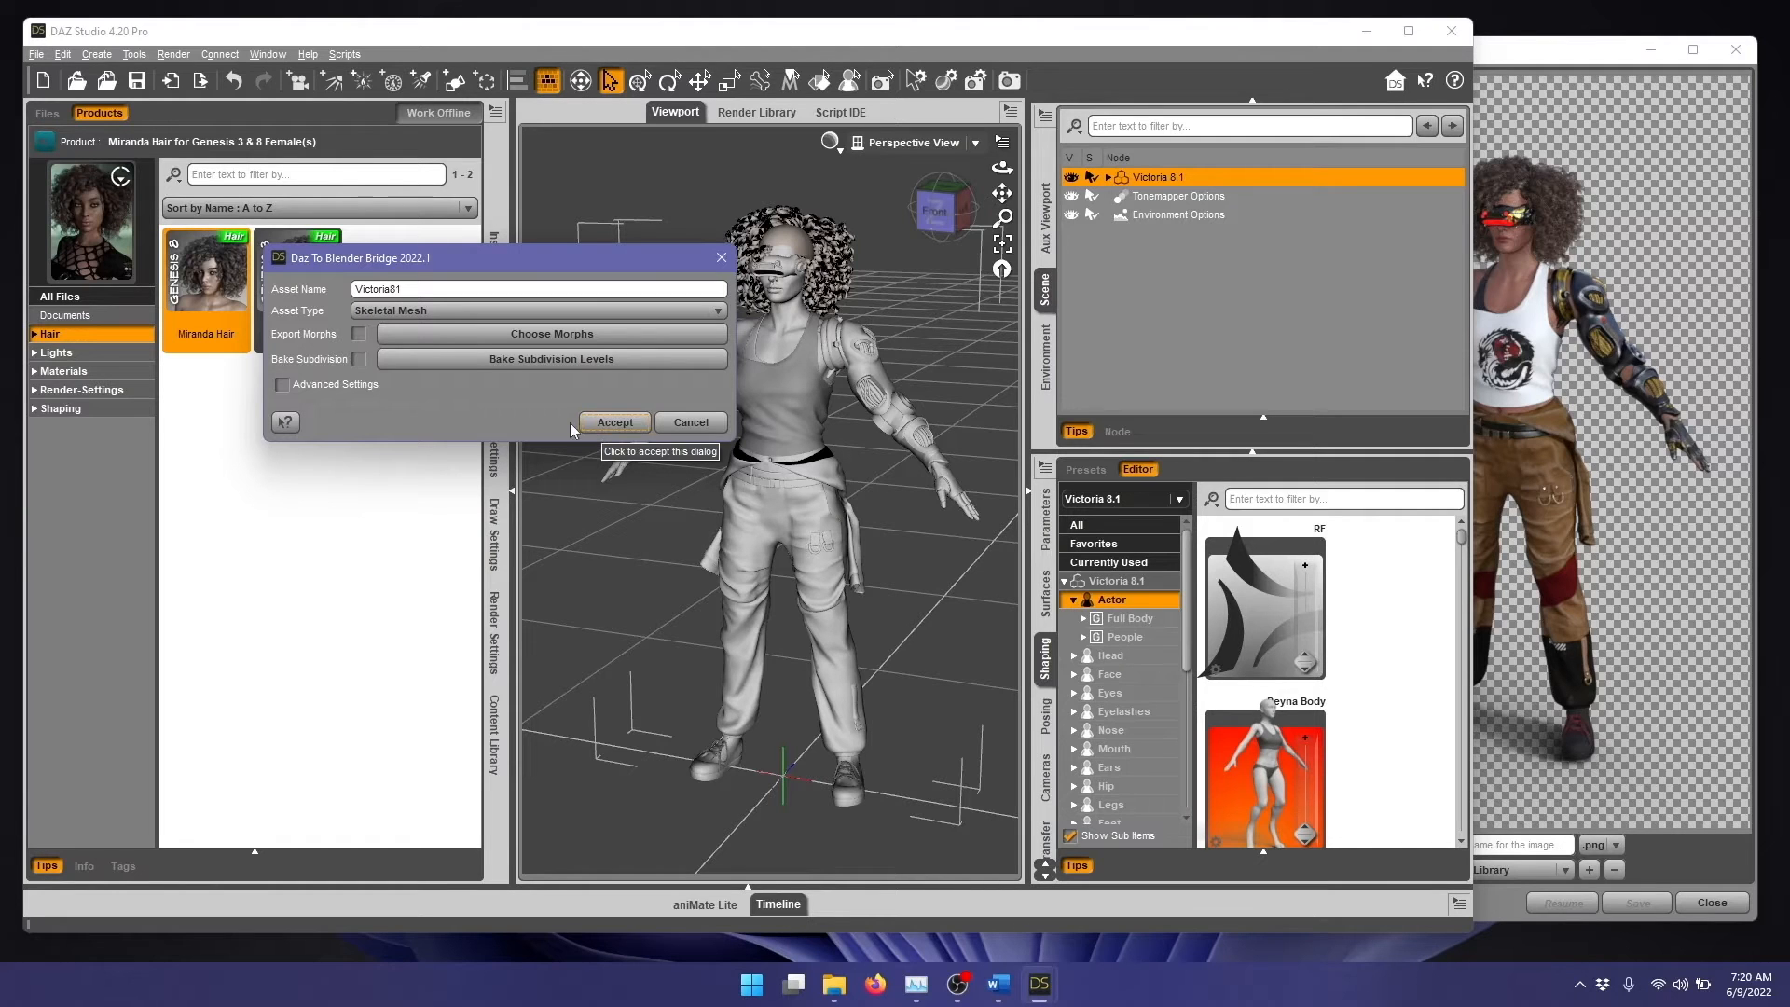
left_click(609, 430)
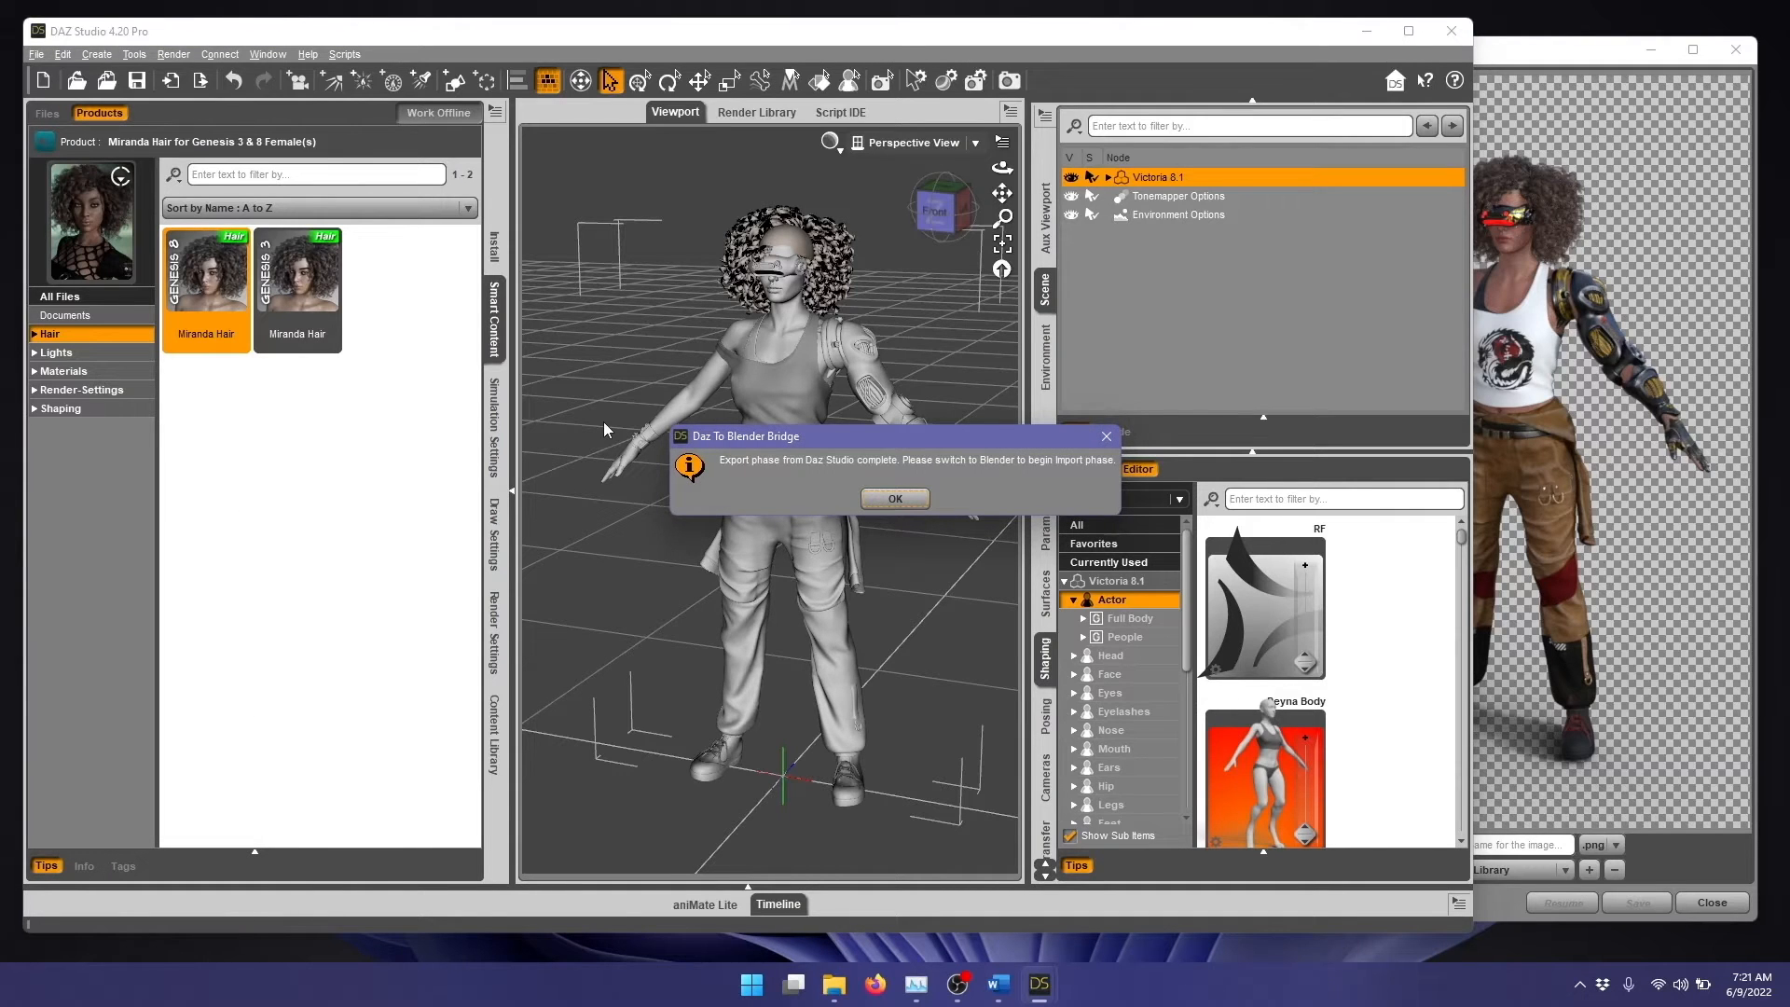
left_click(899, 499)
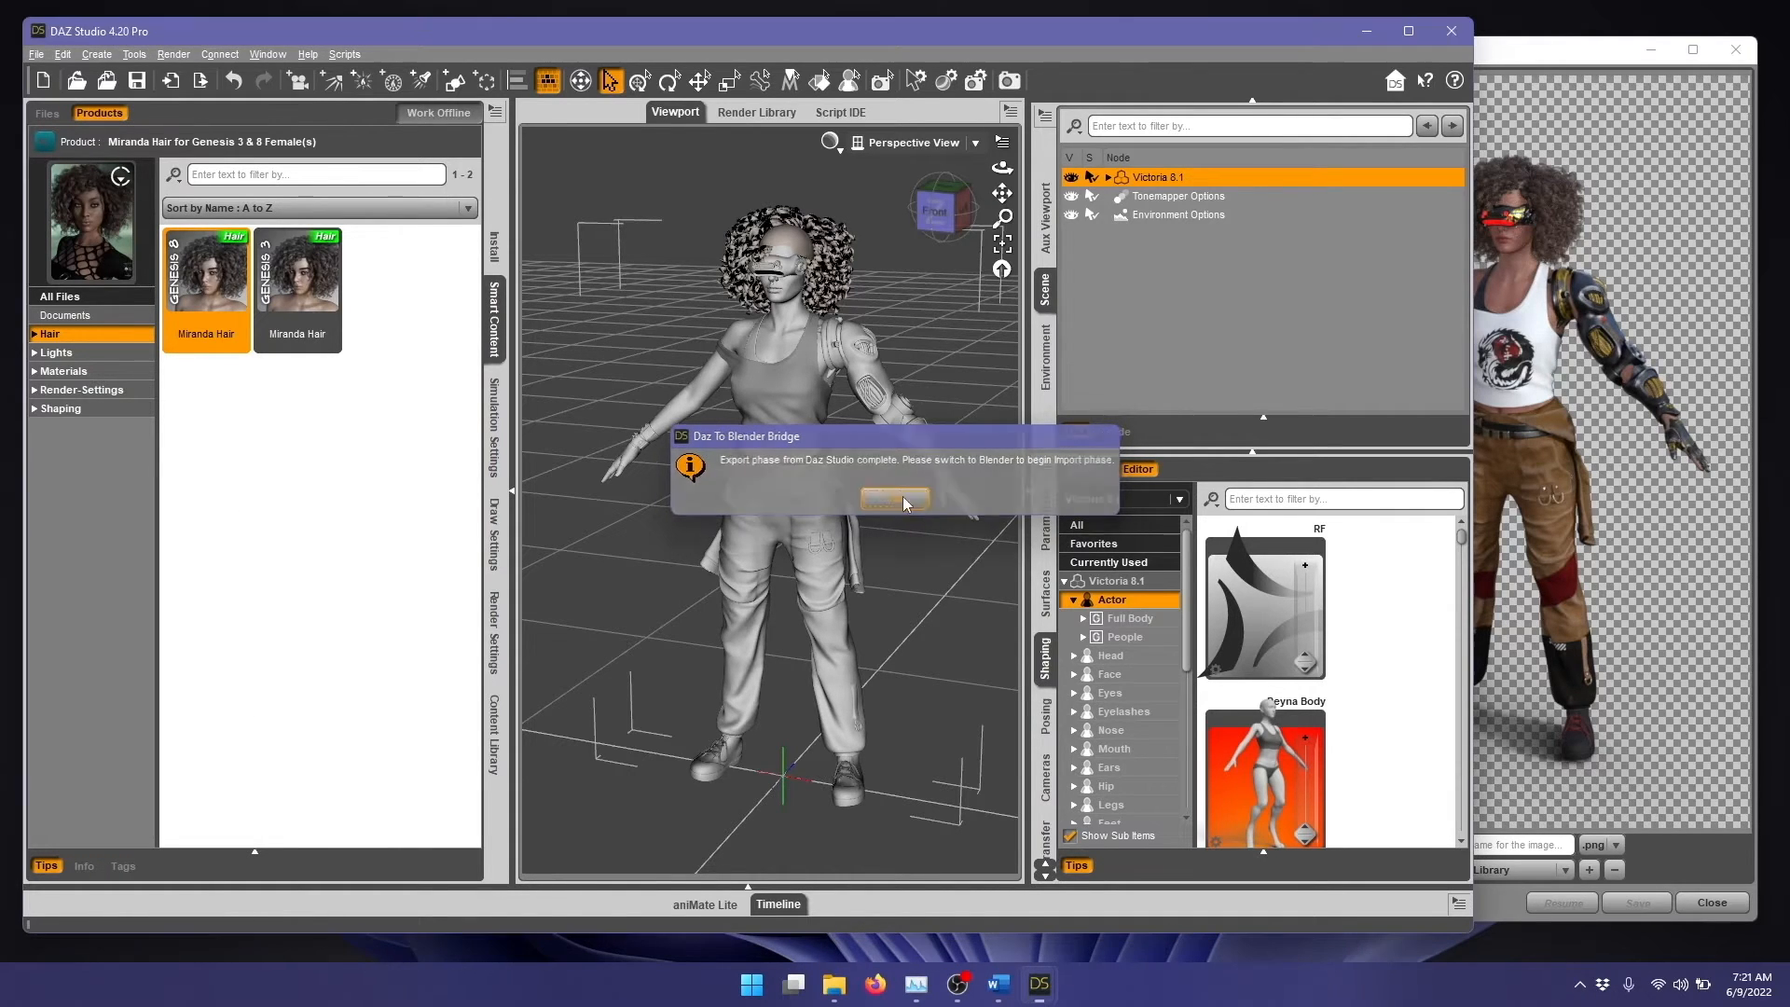
Step: Open Blender 3.2 and delete the default camera, cube and light from the new scene
left_click(752, 983)
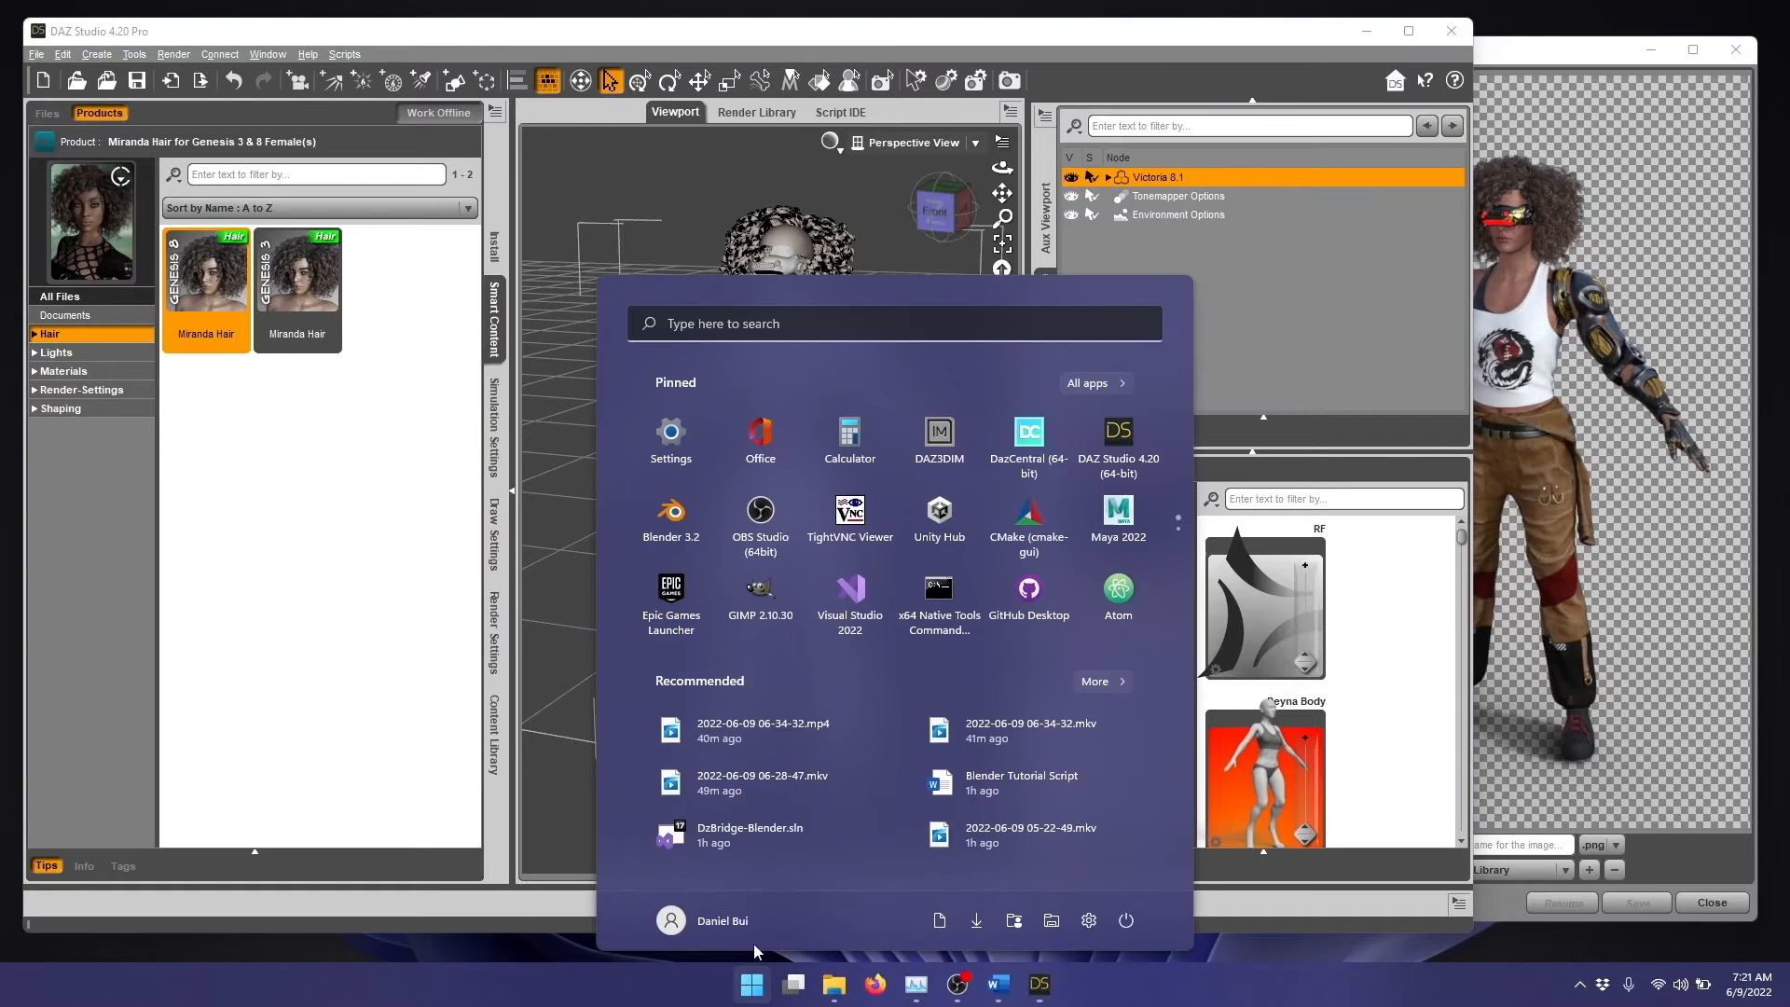
left_click(672, 535)
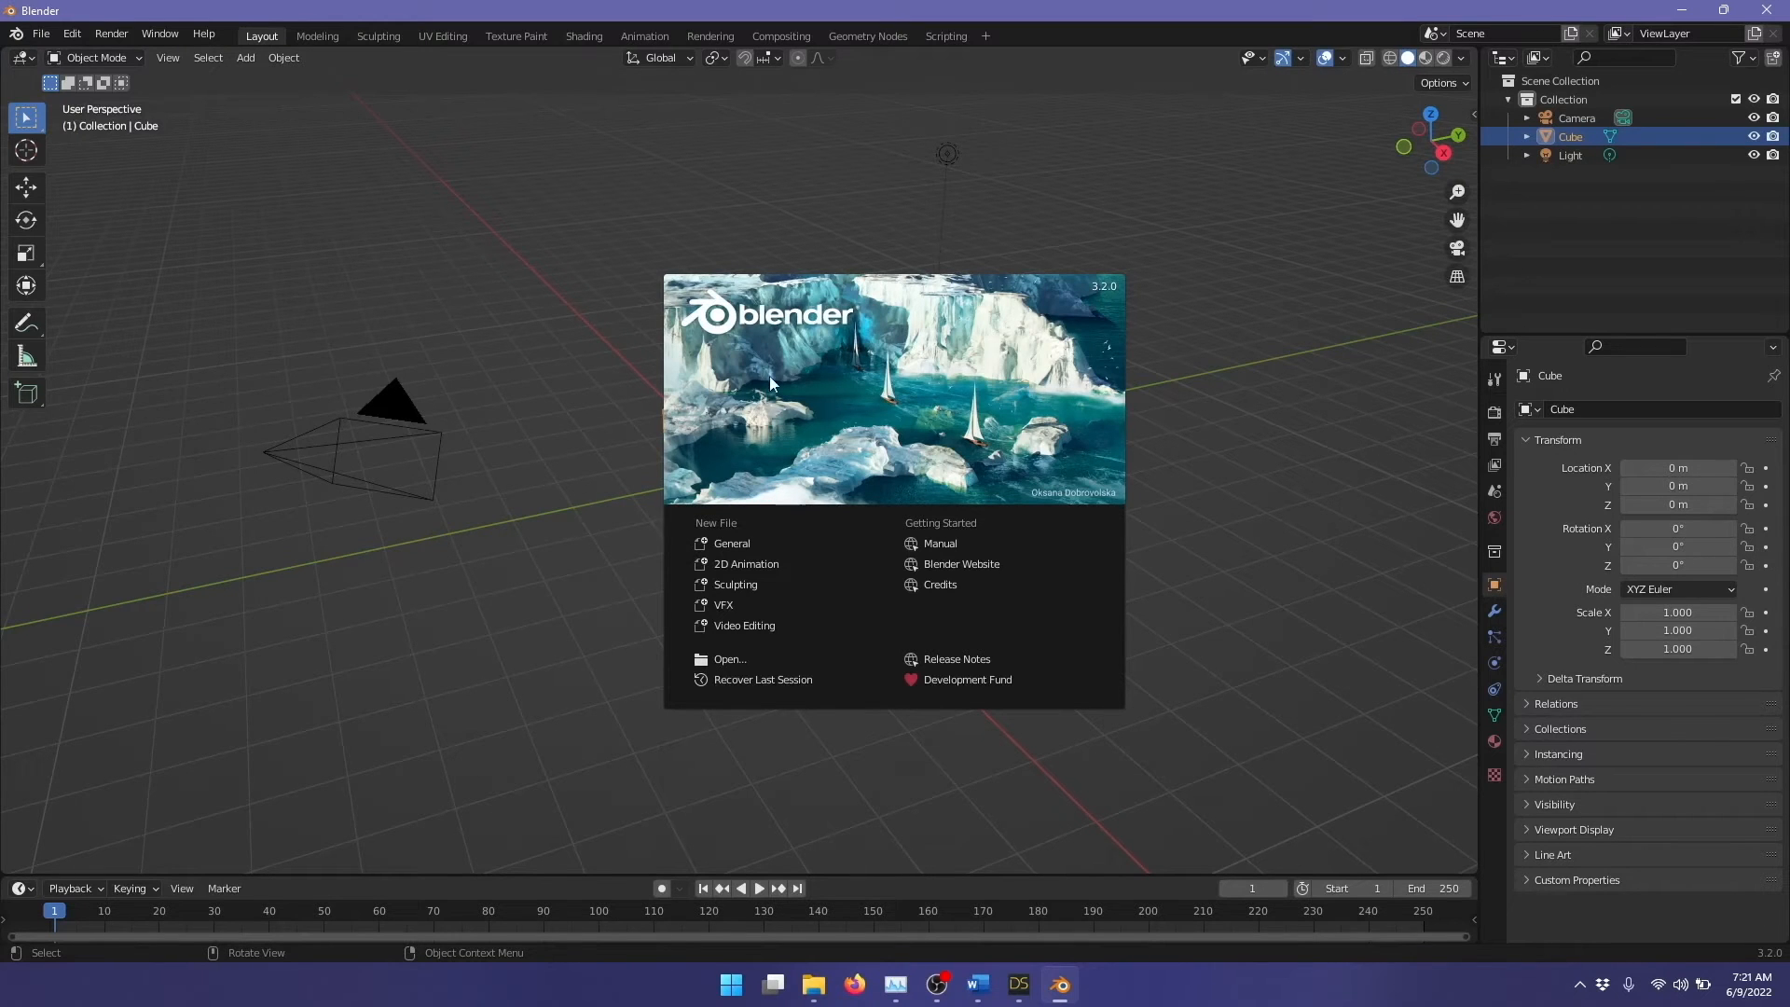
left_click(793, 362)
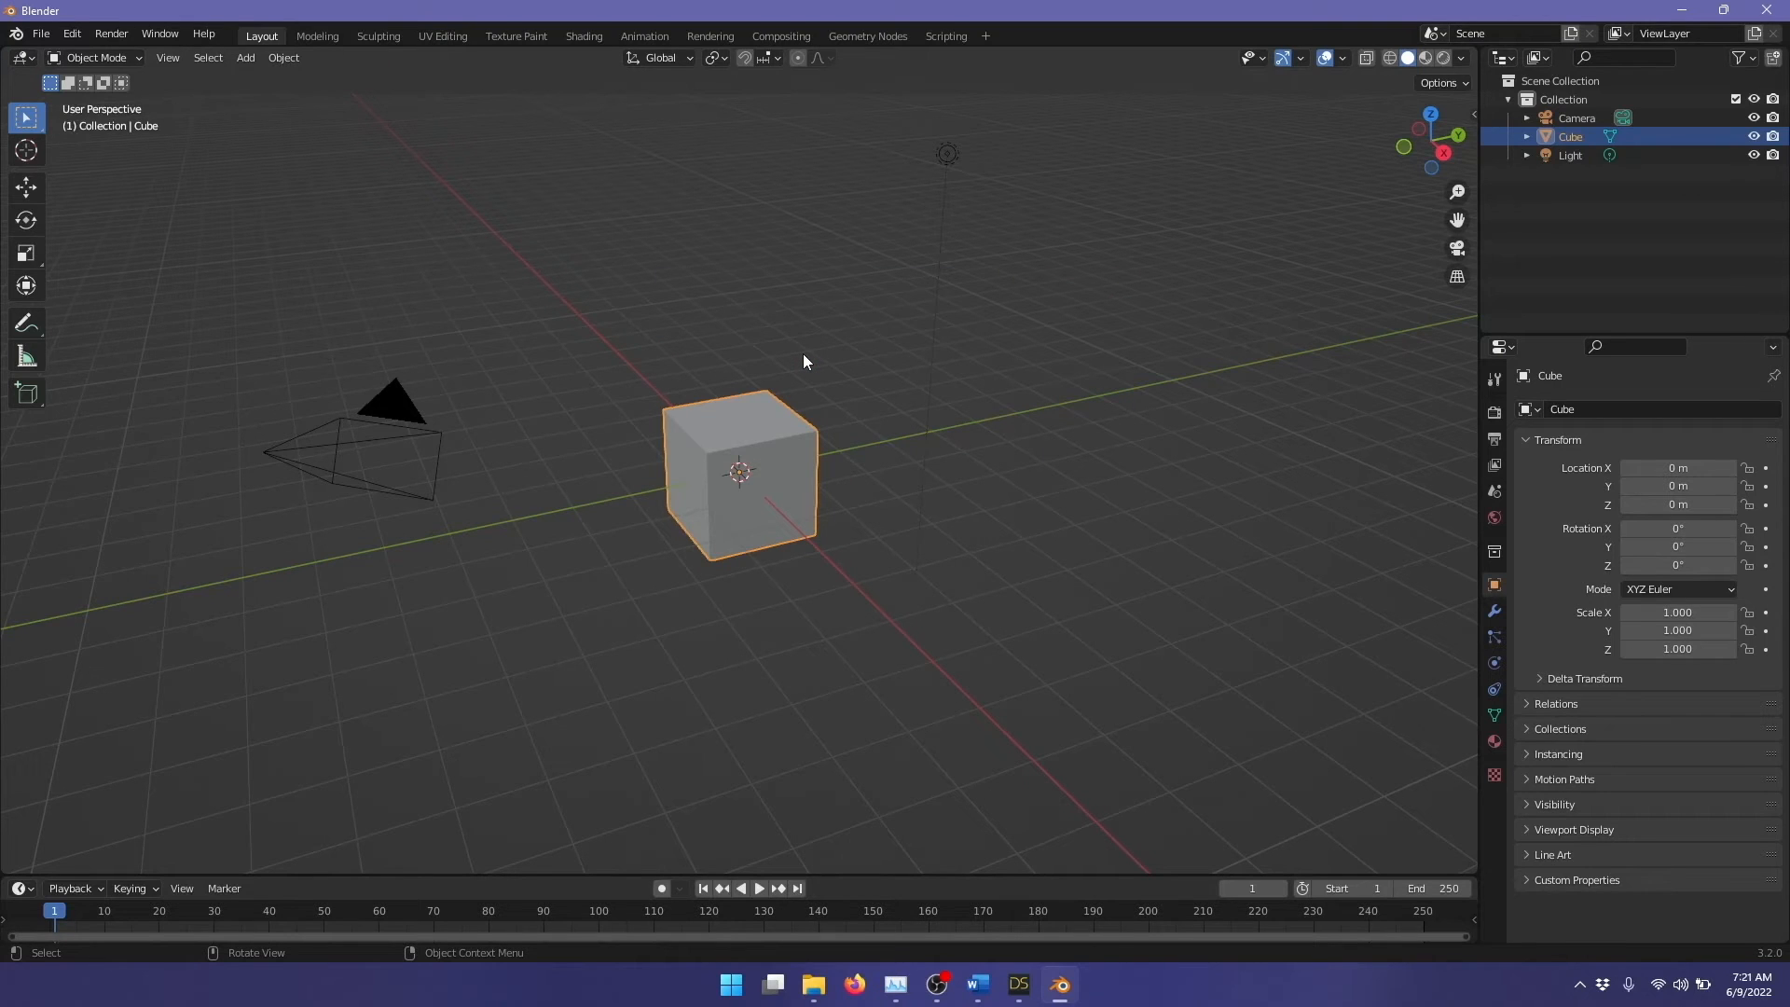
key("a")
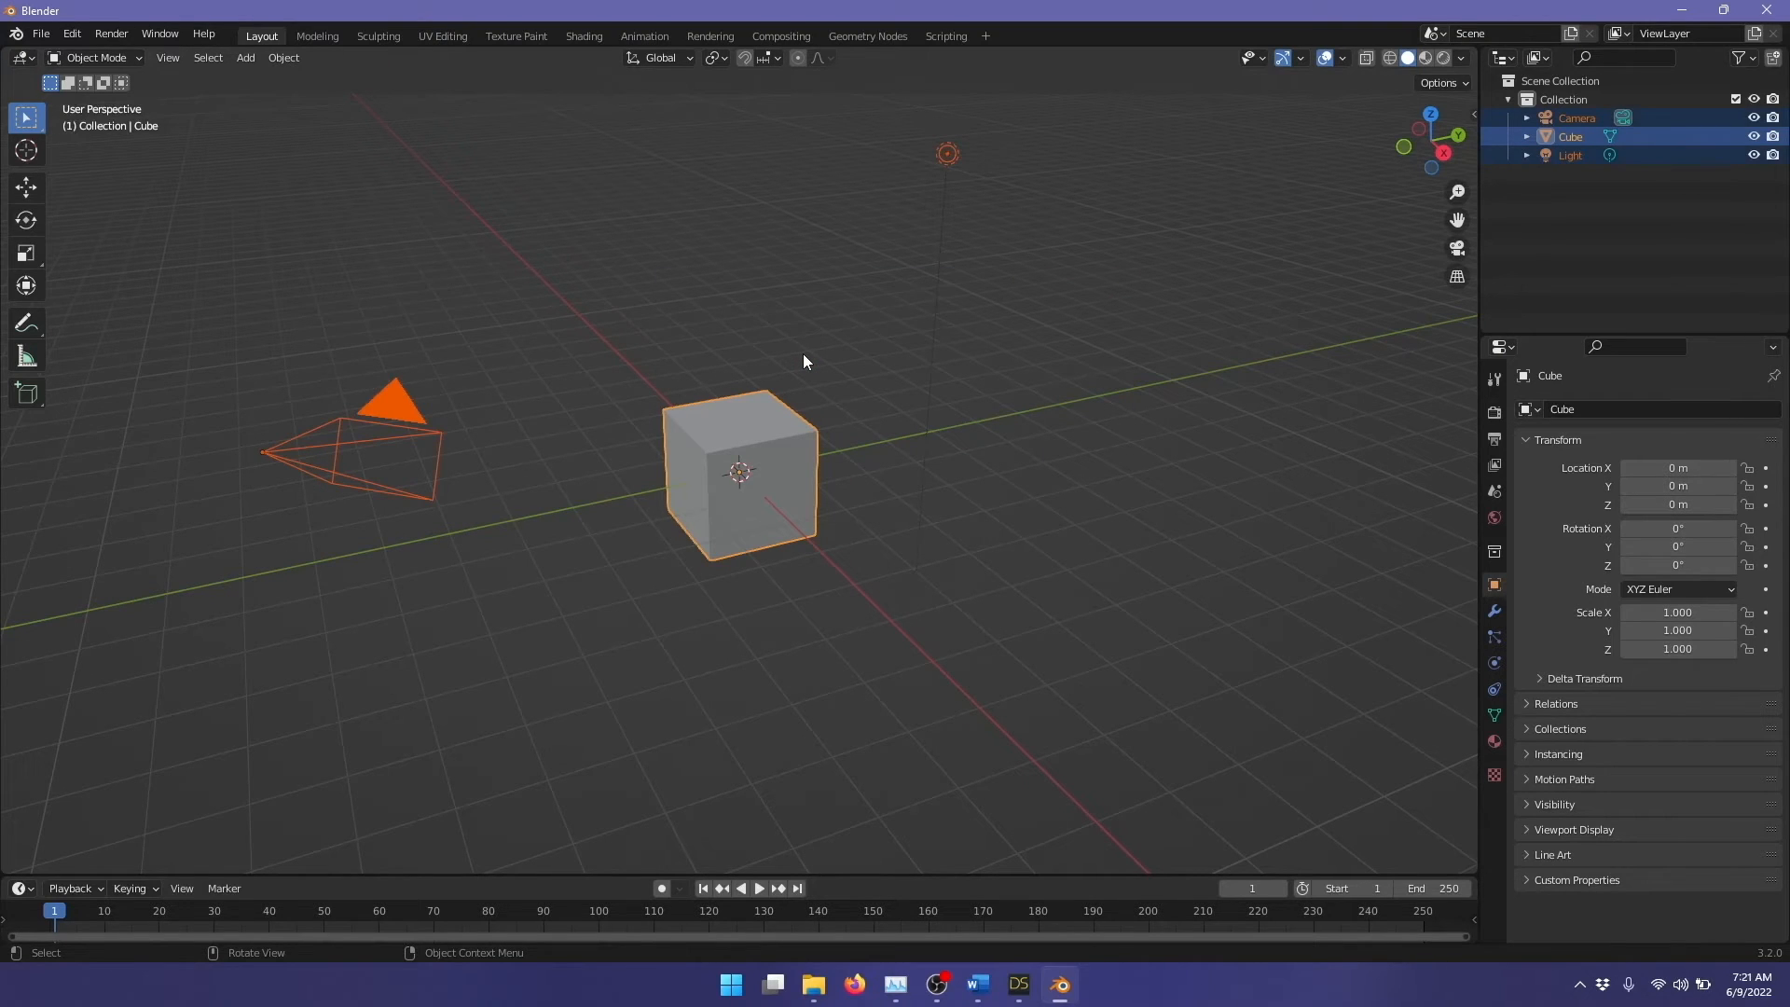
key("x")
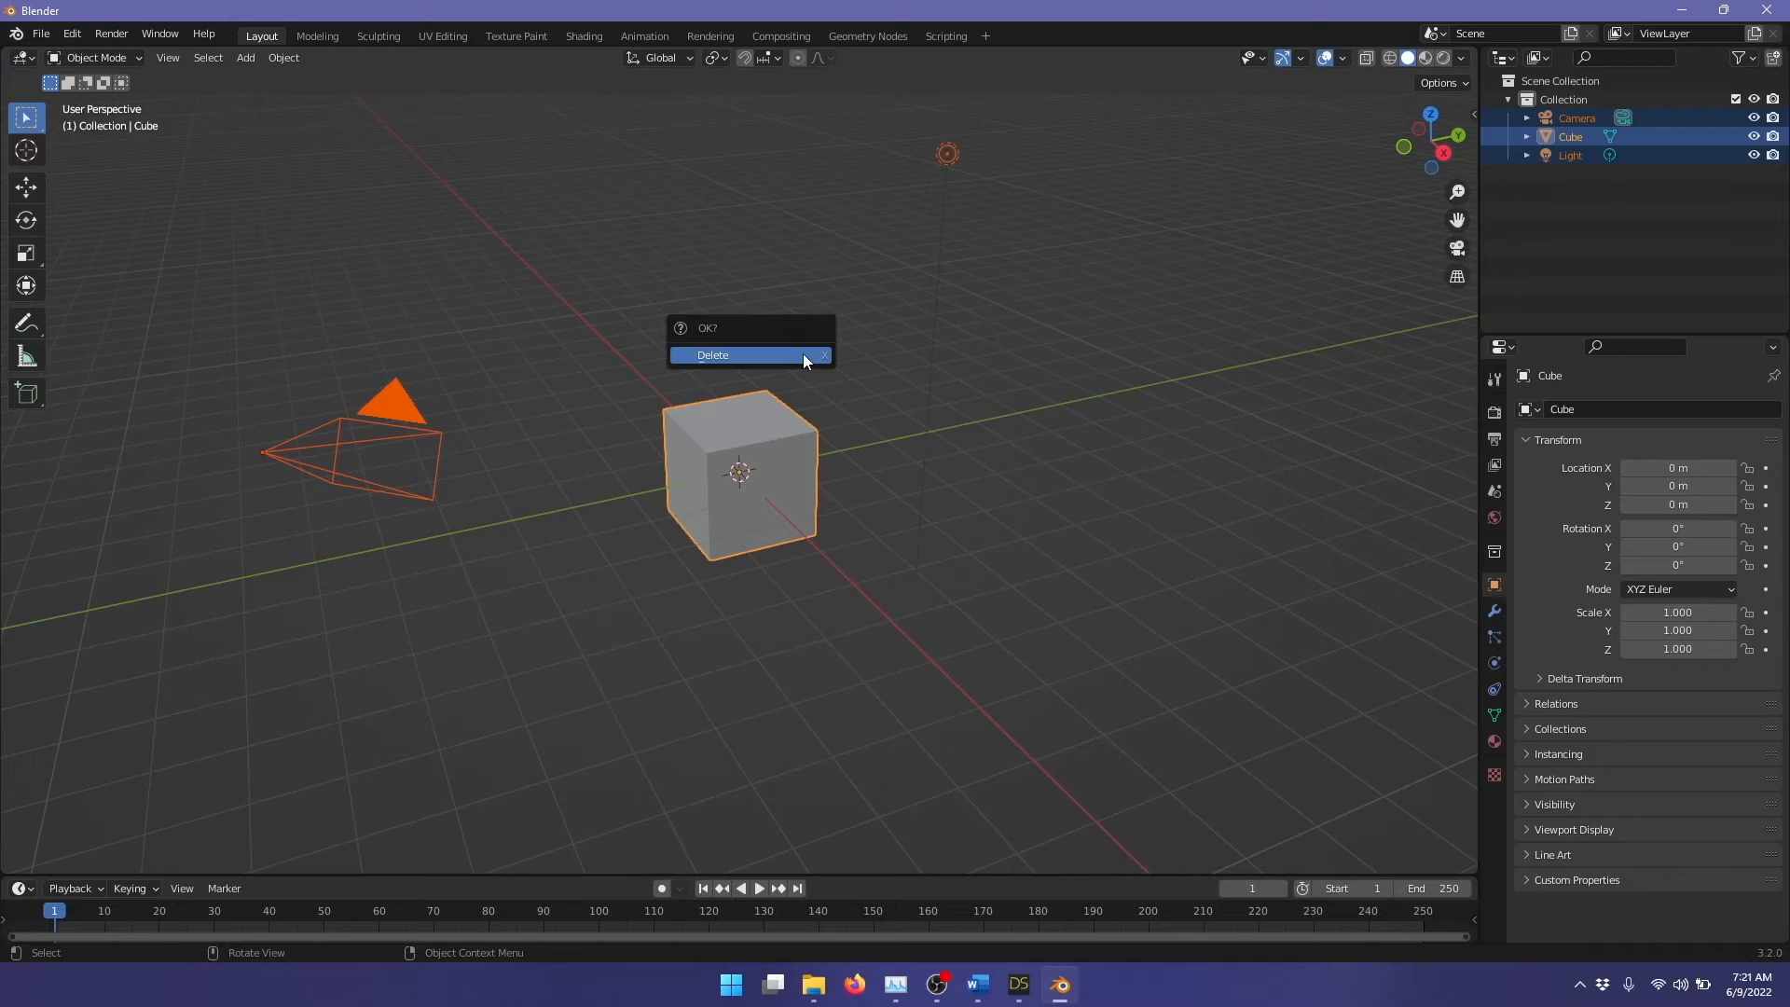
left_click(803, 354)
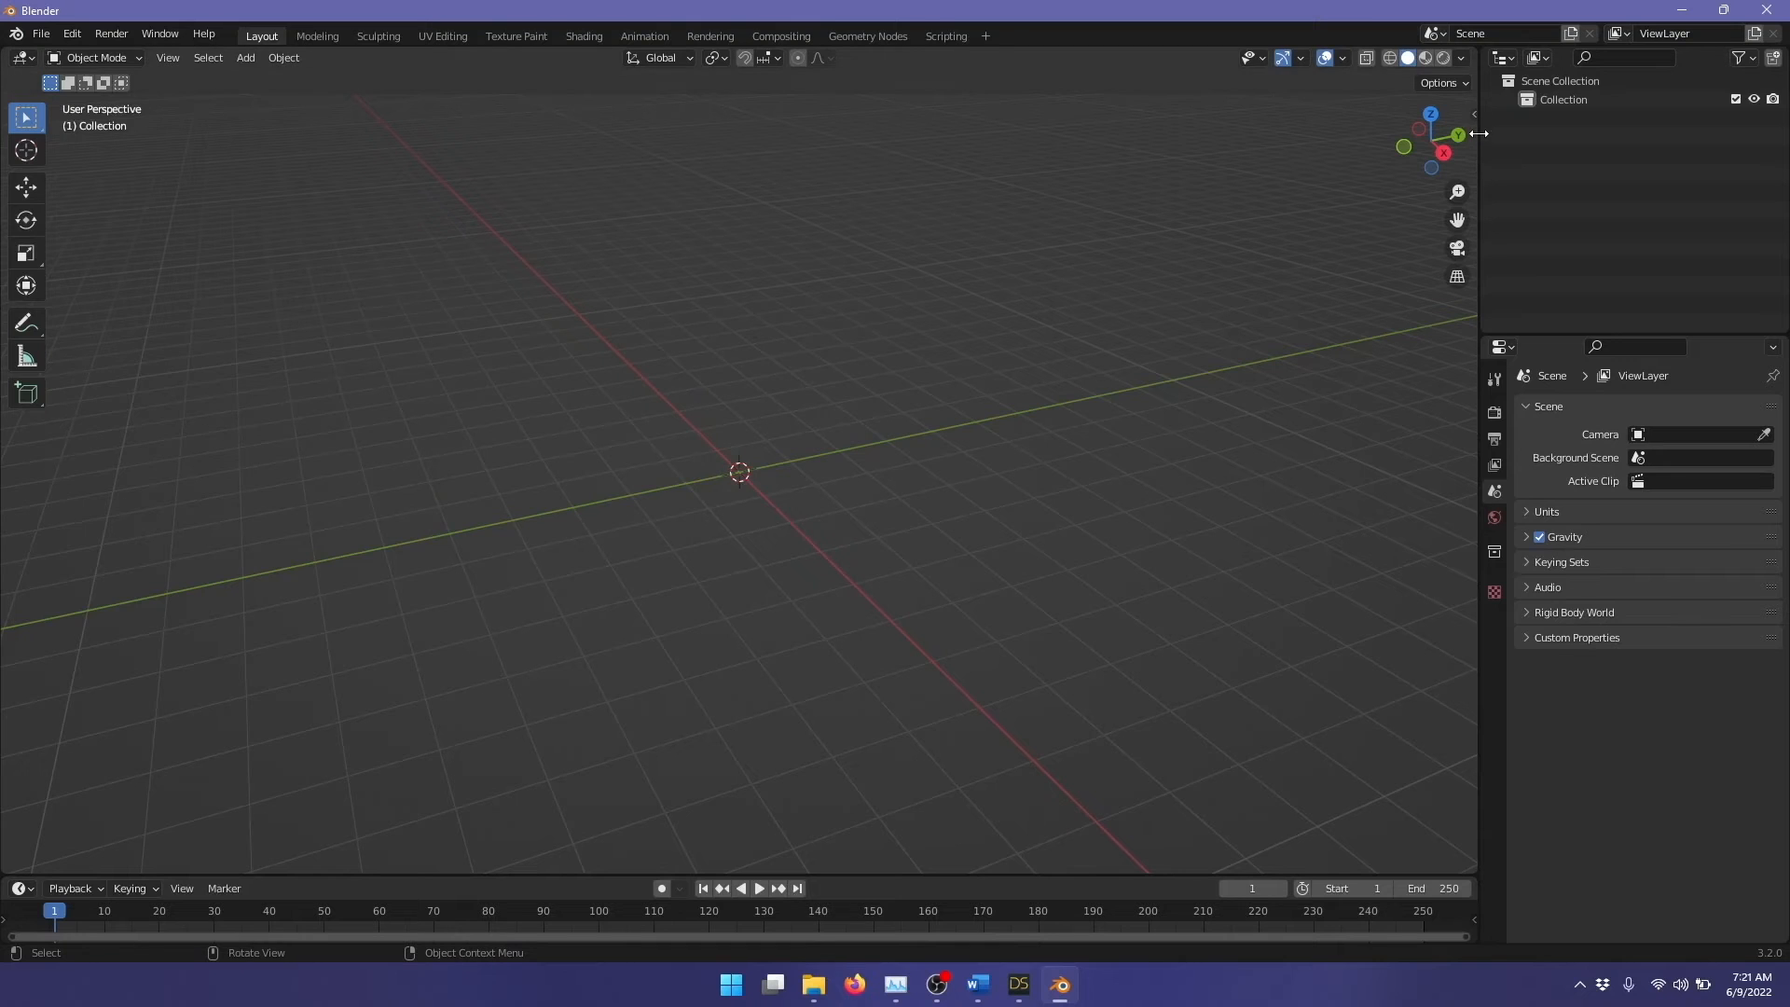
Step: Import the exported character as a new Genesis figure with the Daz To Blender add-on
left_click(1473, 114)
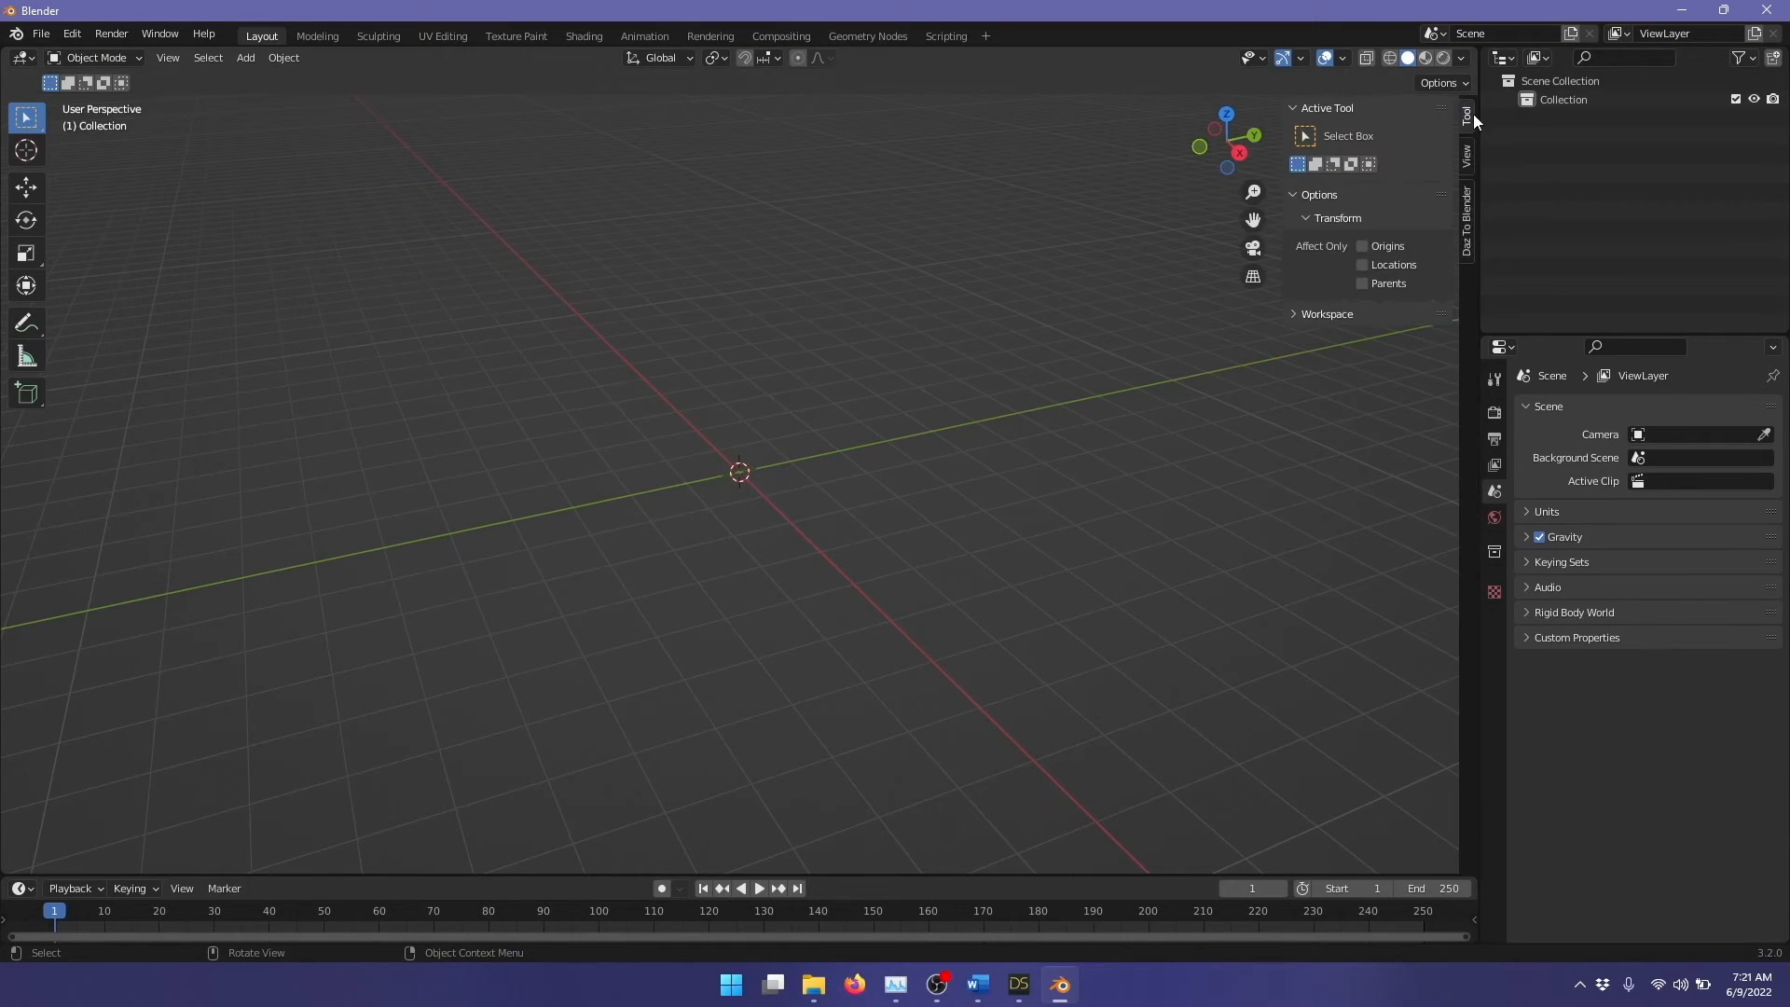
left_click(1468, 252)
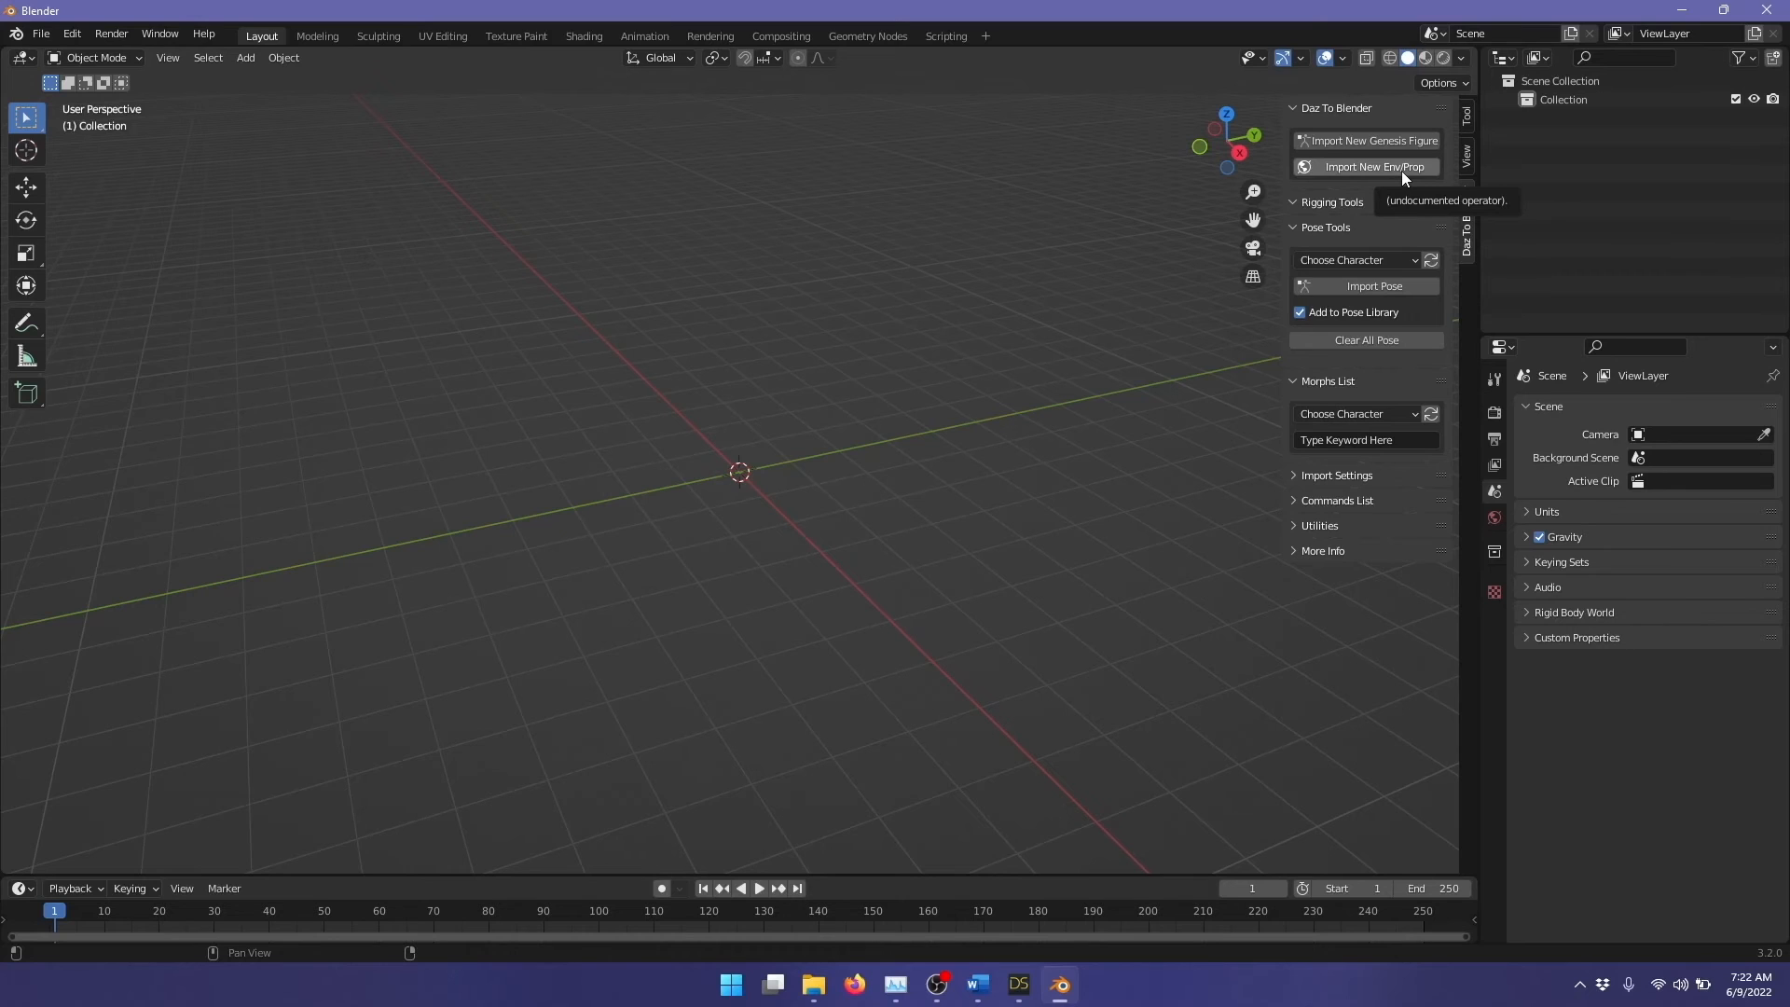
left_click(1342, 142)
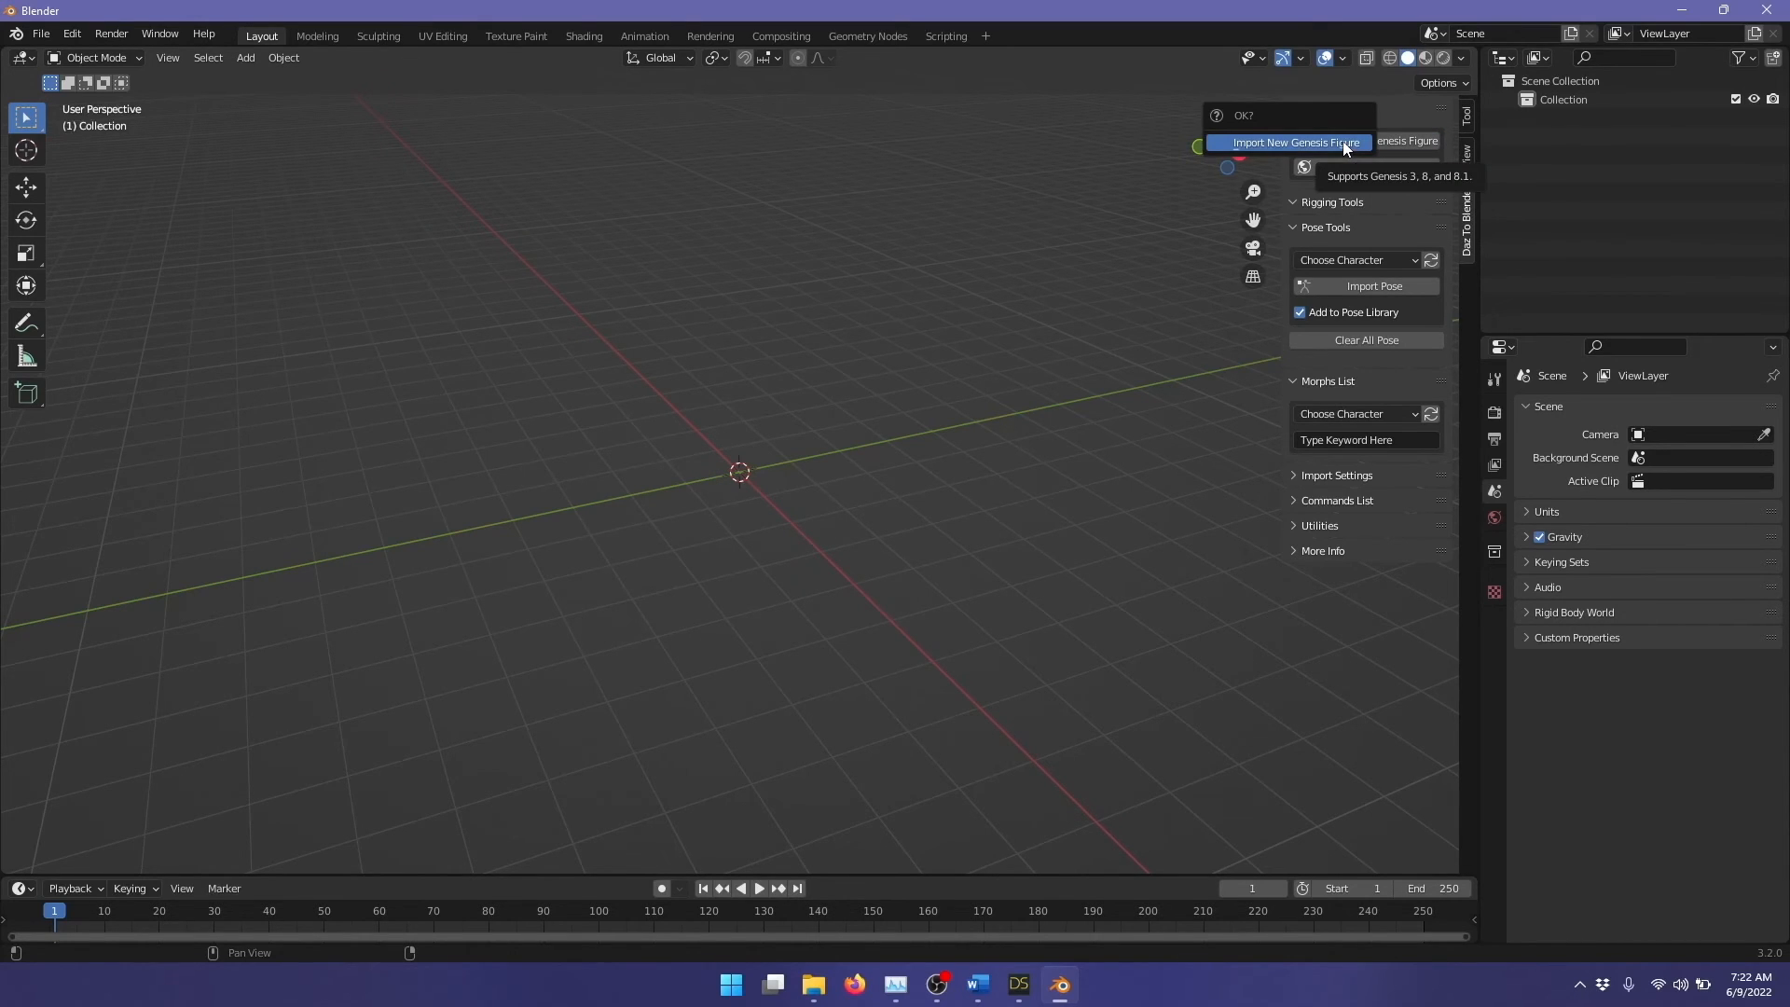
left_click(1345, 145)
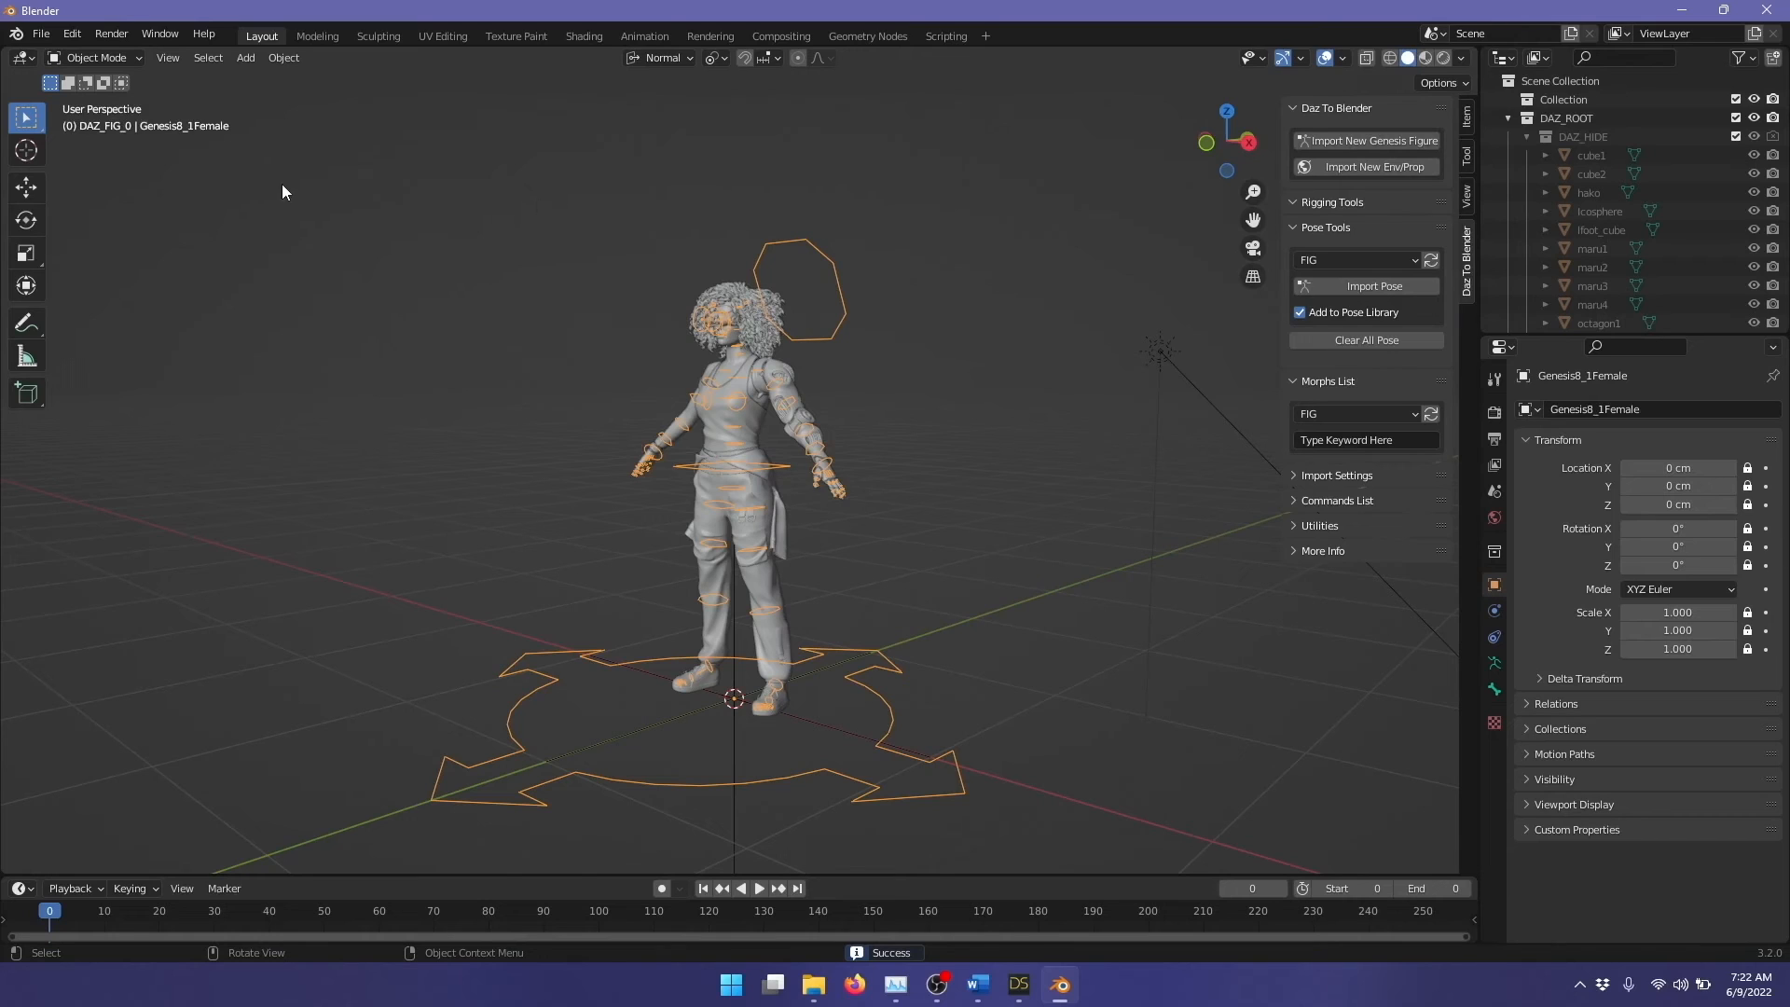
Step: Add a camera to the scene and align the active camera to the current view of the character
left_click(247, 59)
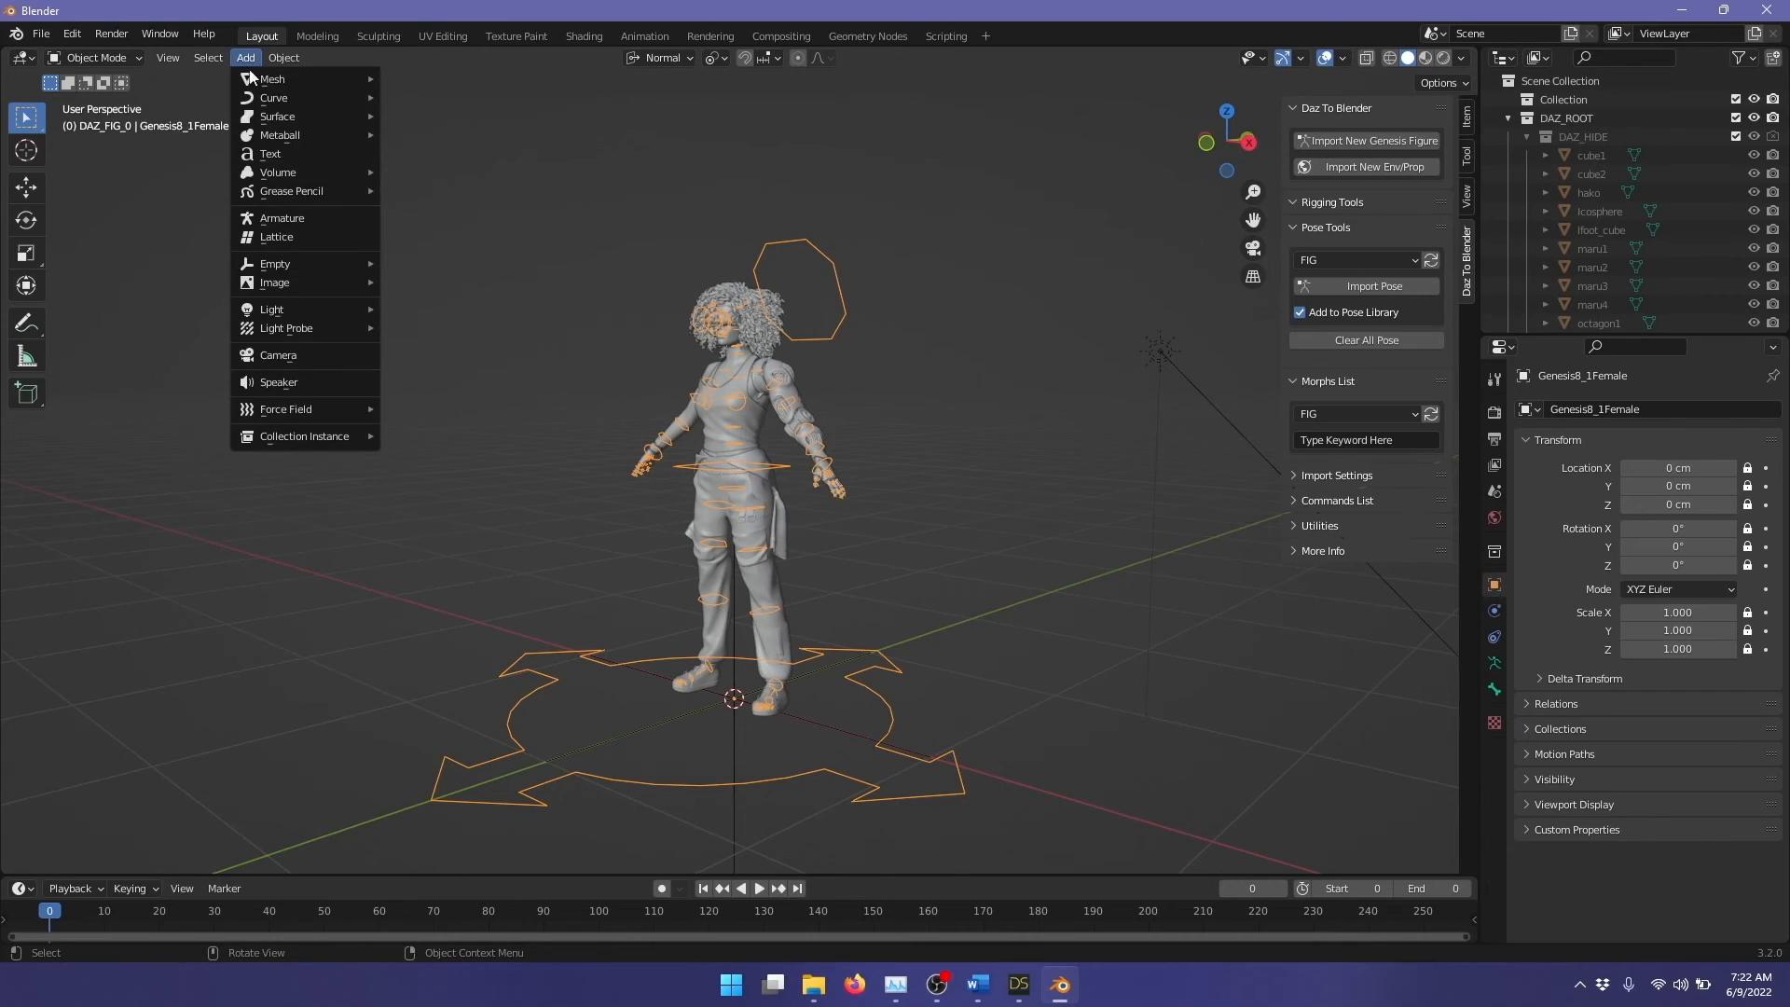
left_click(310, 360)
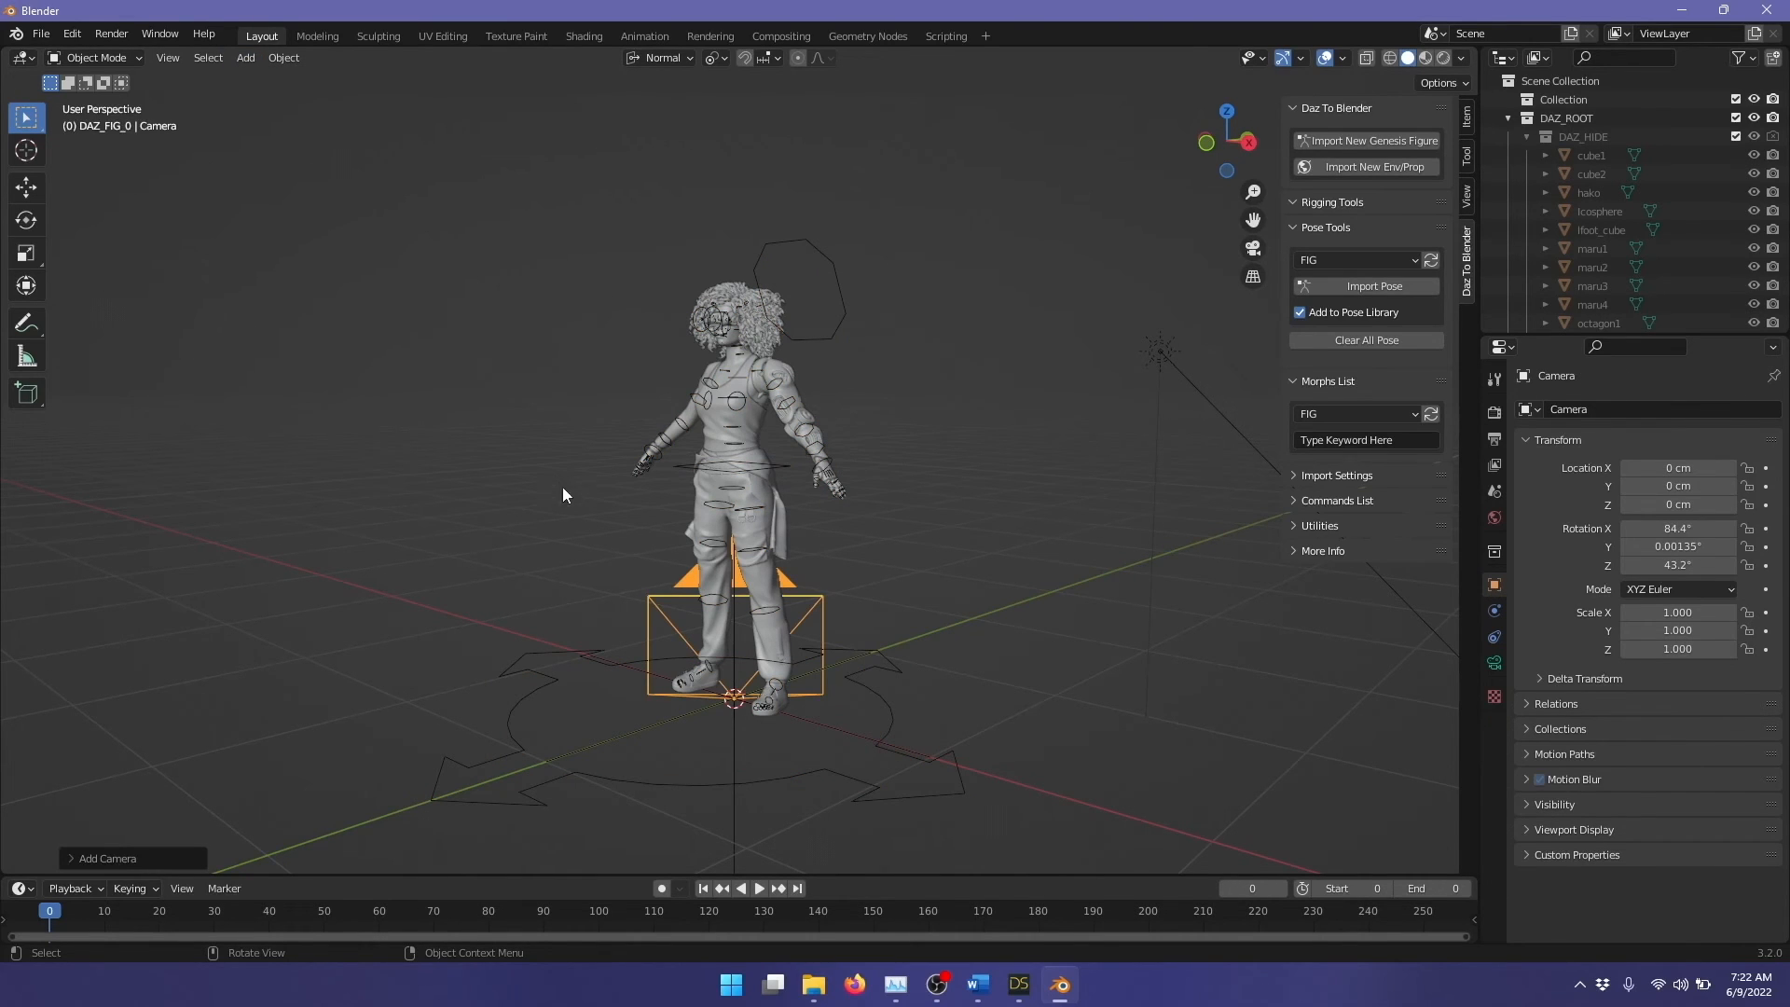
left_click(169, 58)
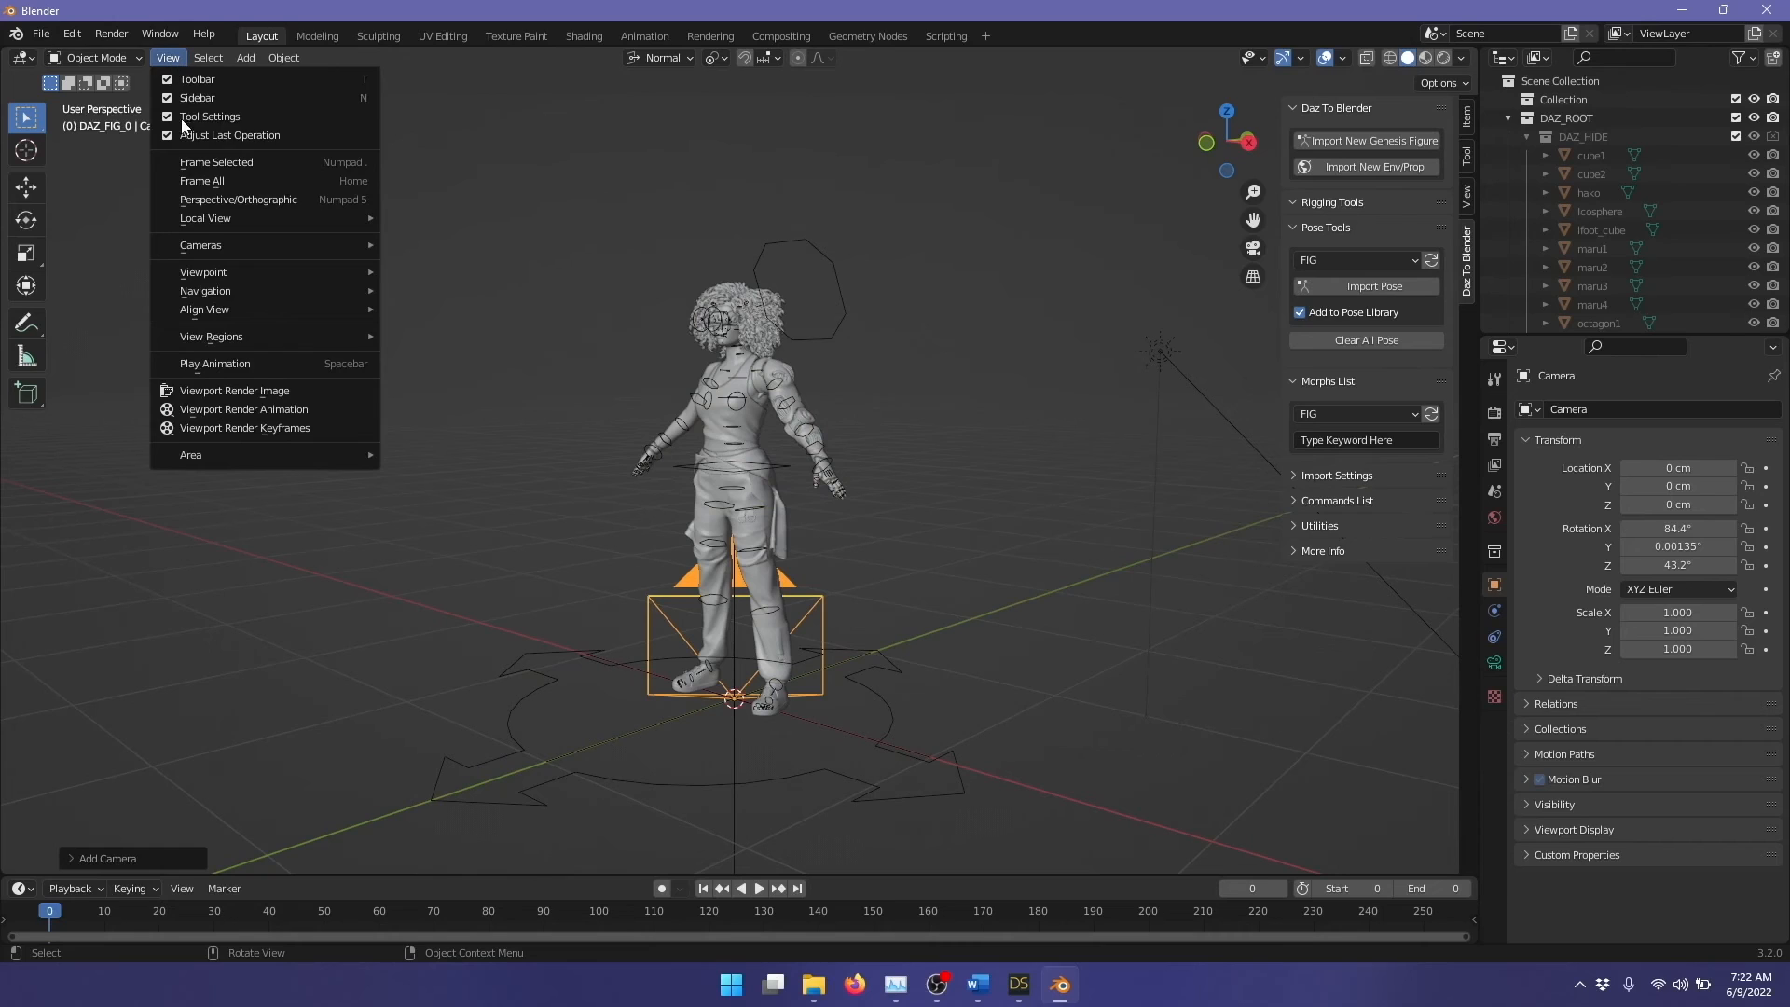
mouse_move(206, 222)
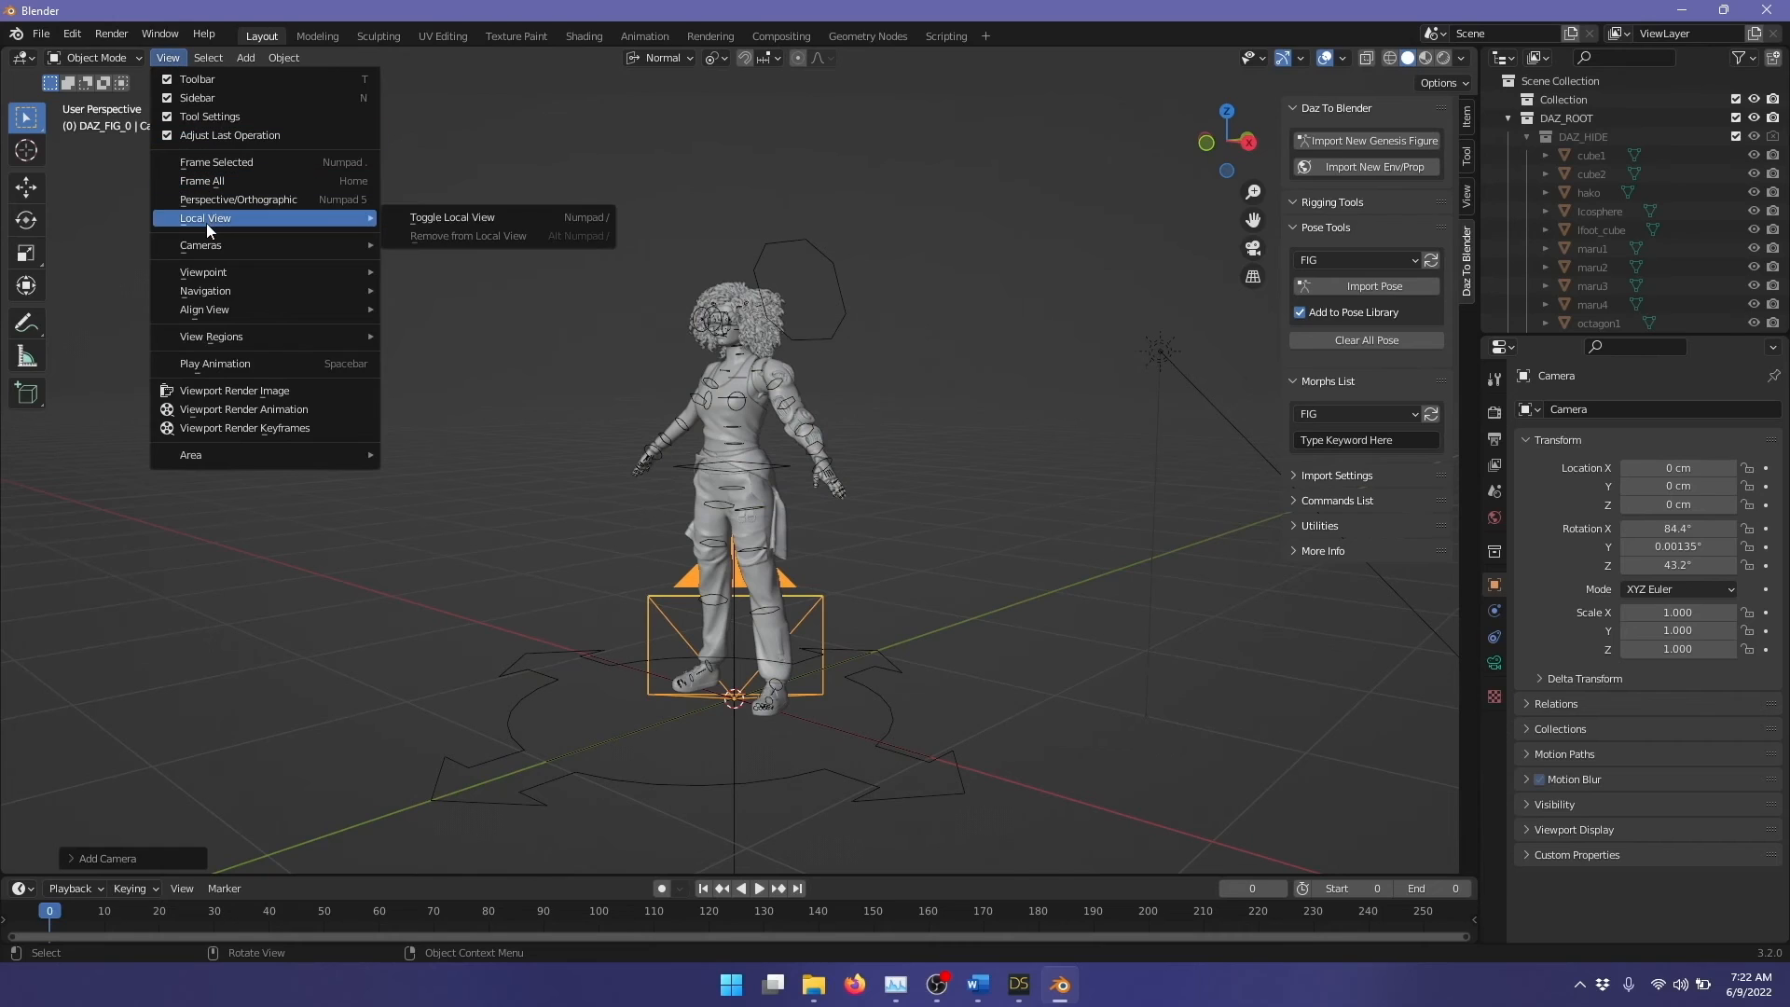
left_click(169, 58)
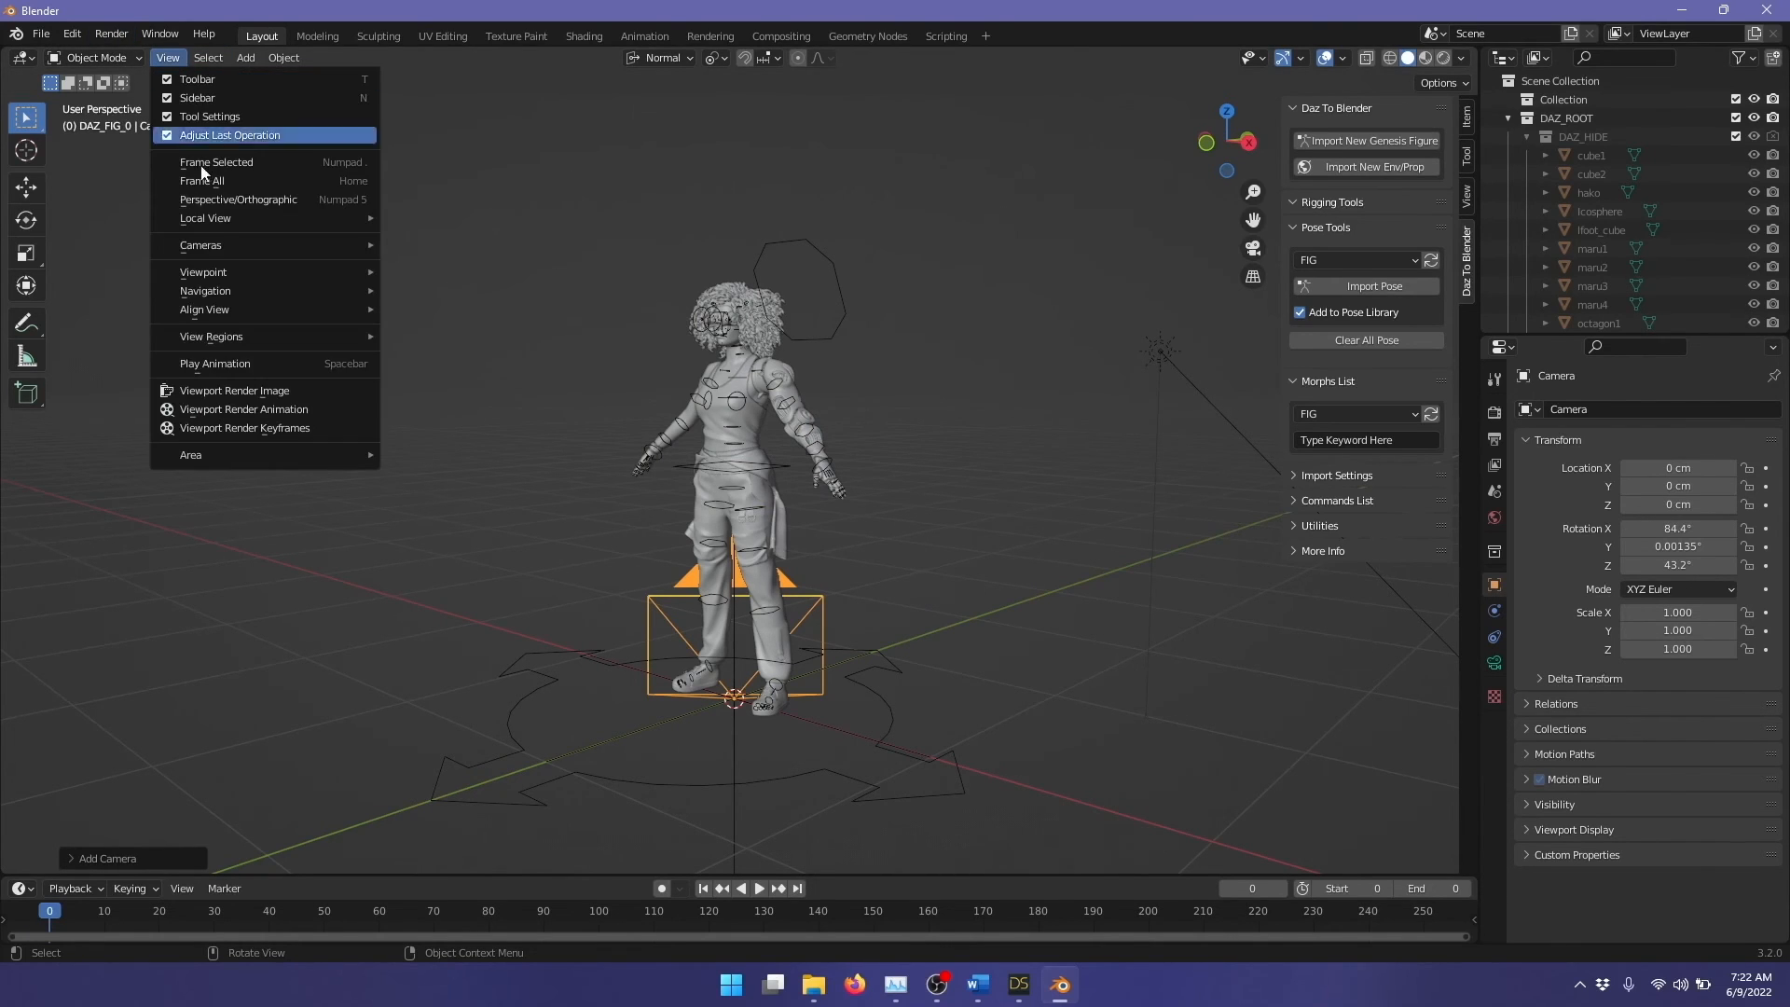
mouse_move(252, 309)
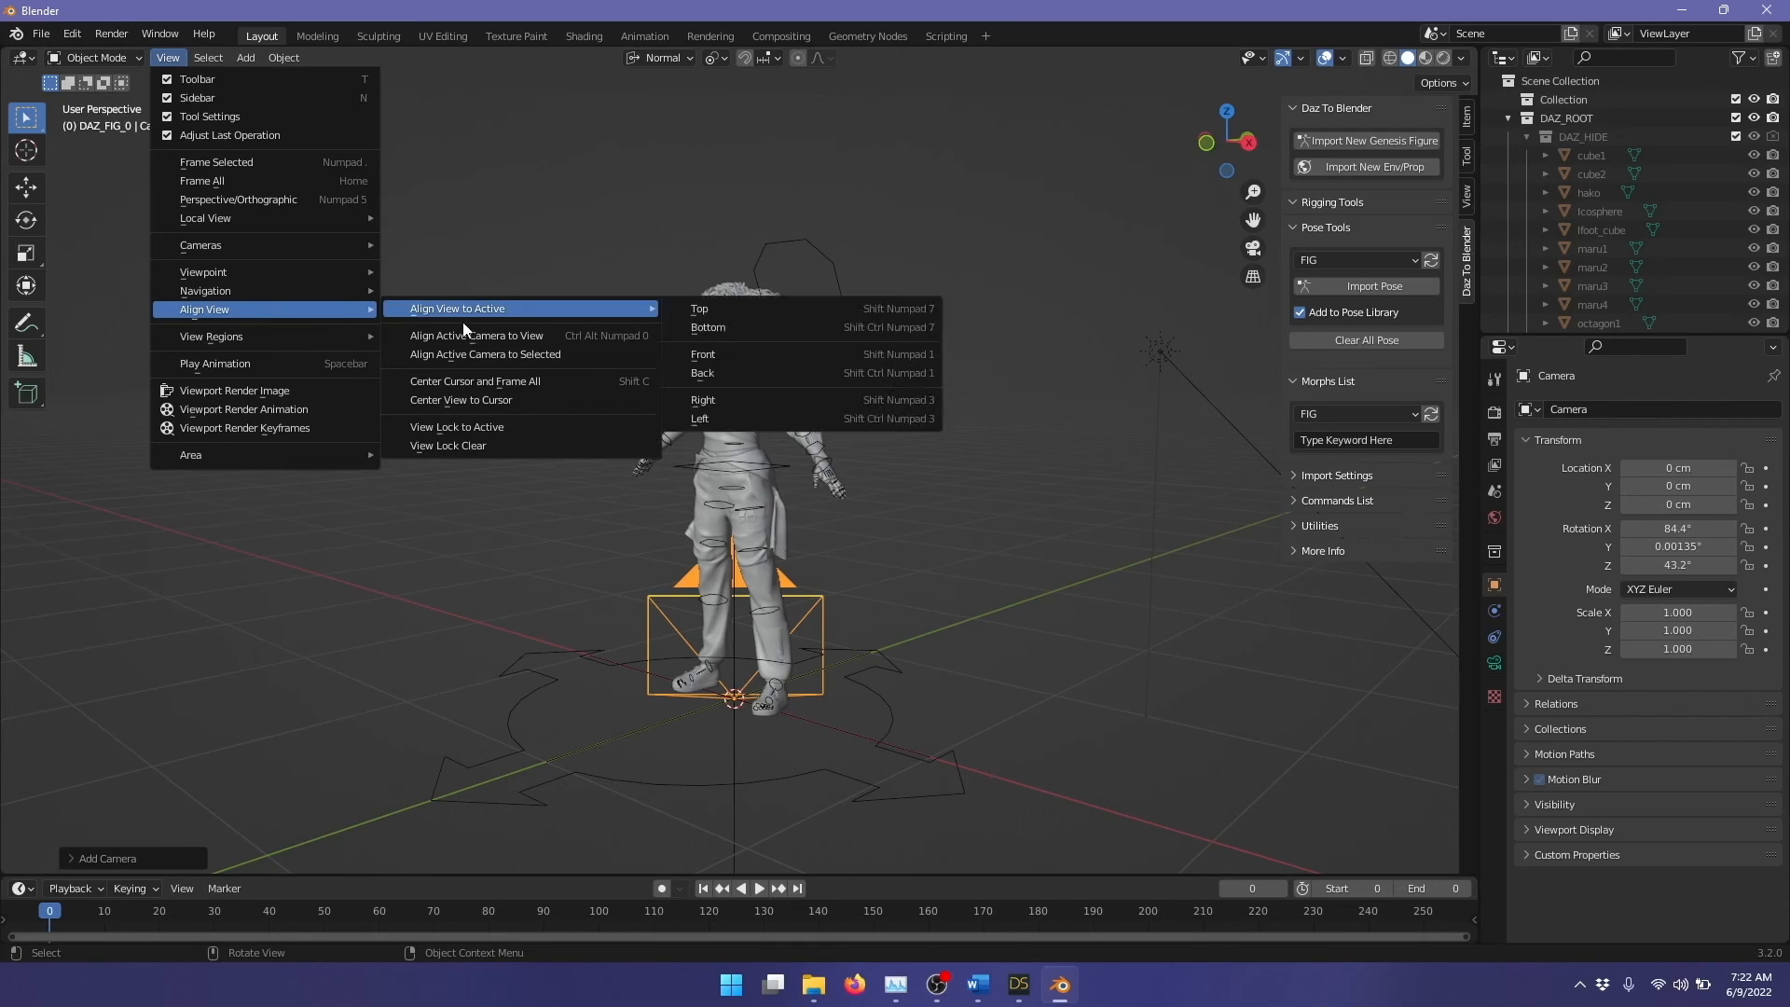
left_click(540, 335)
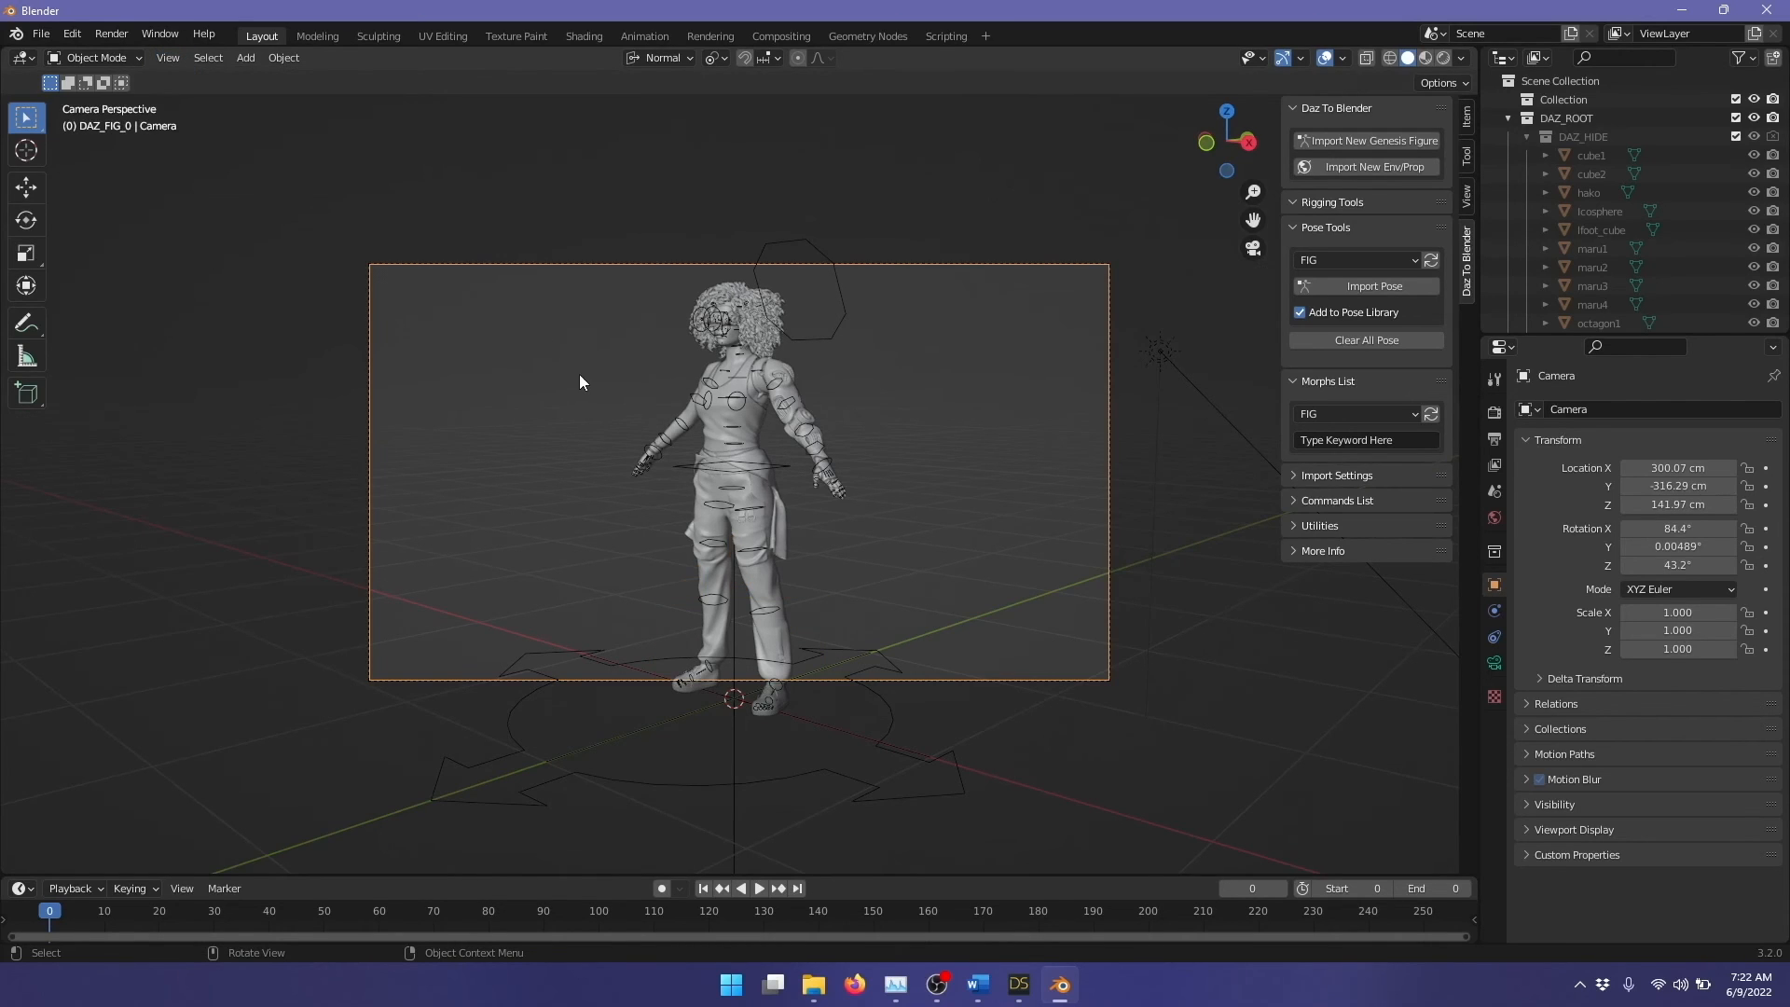
Step: Render the camera image and place the DAZ Studio render window next to the Blender render for comparison
left_click(113, 34)
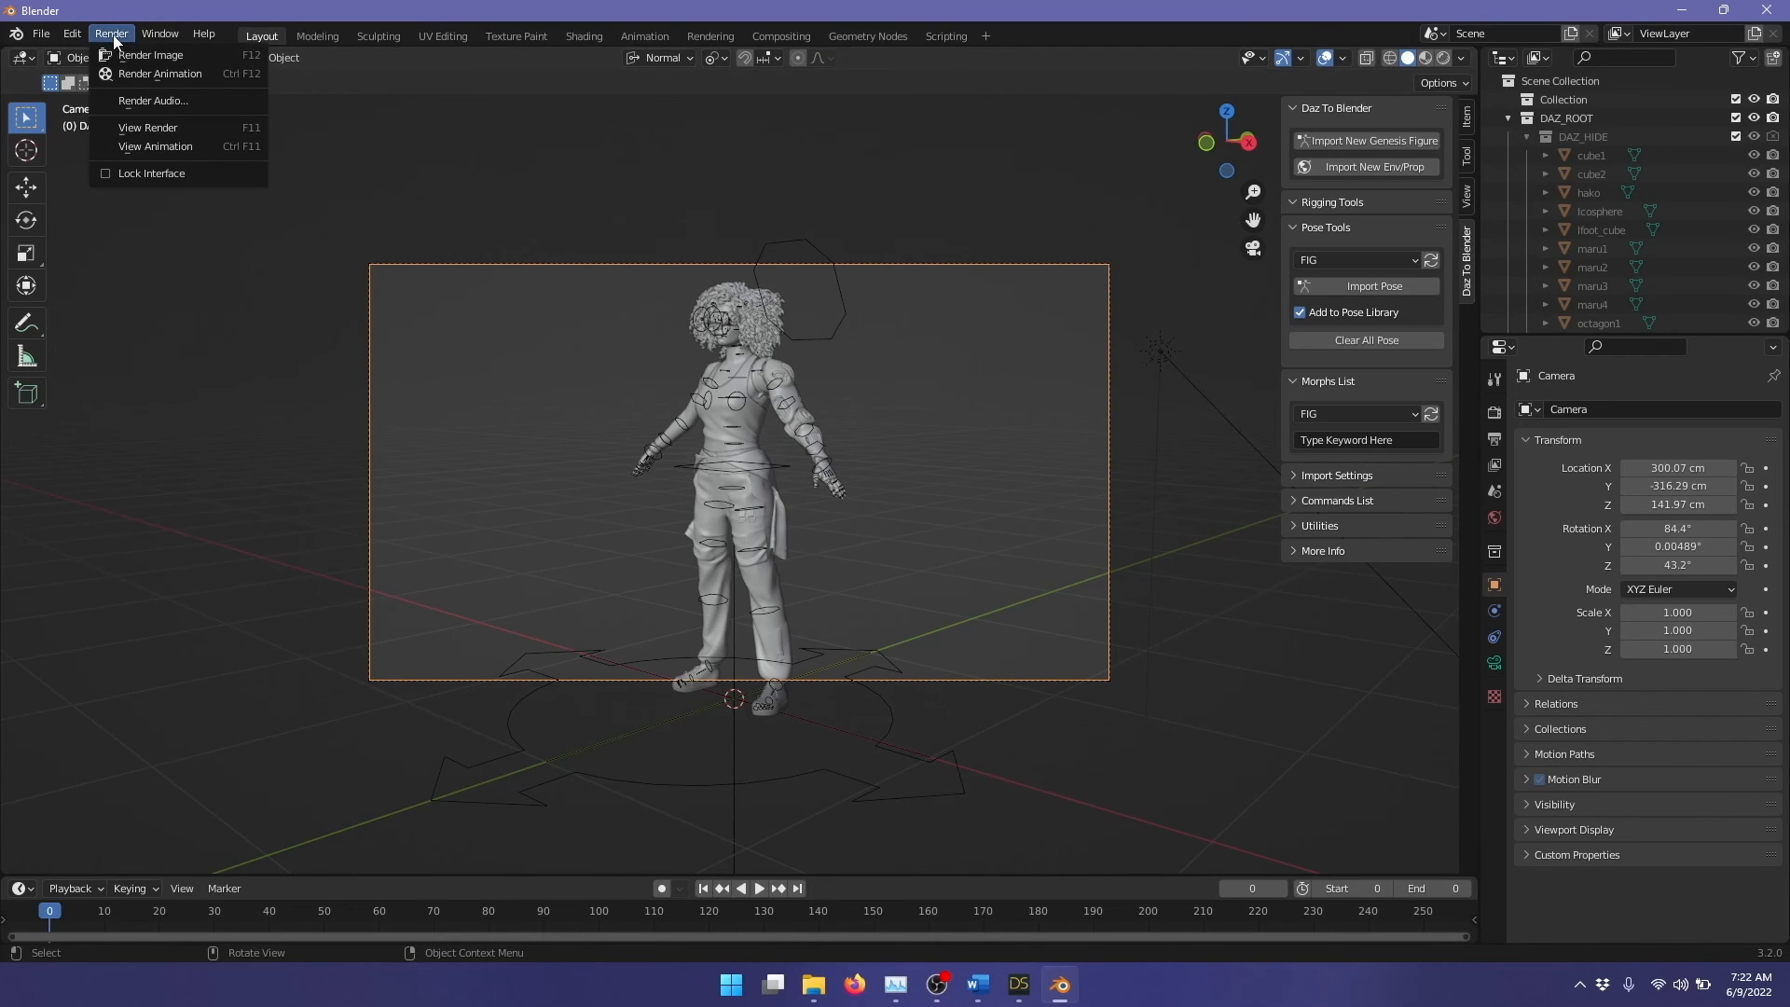
left_click(170, 56)
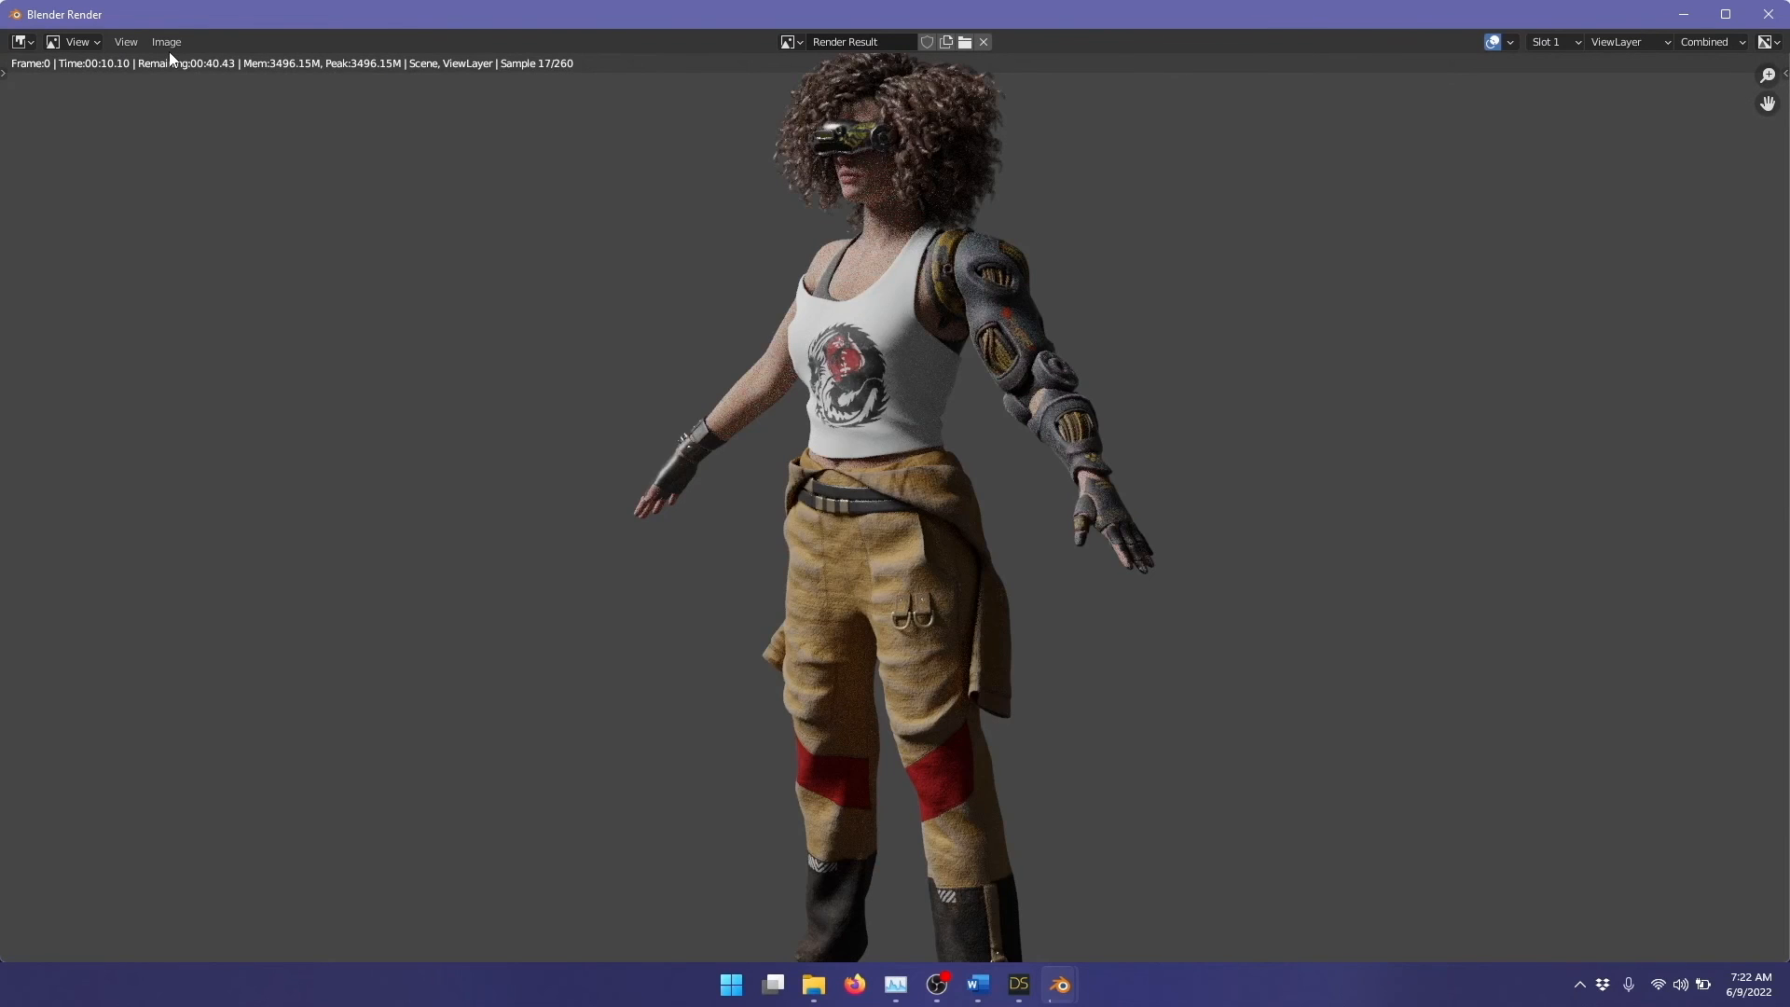
mouse_move(1019, 991)
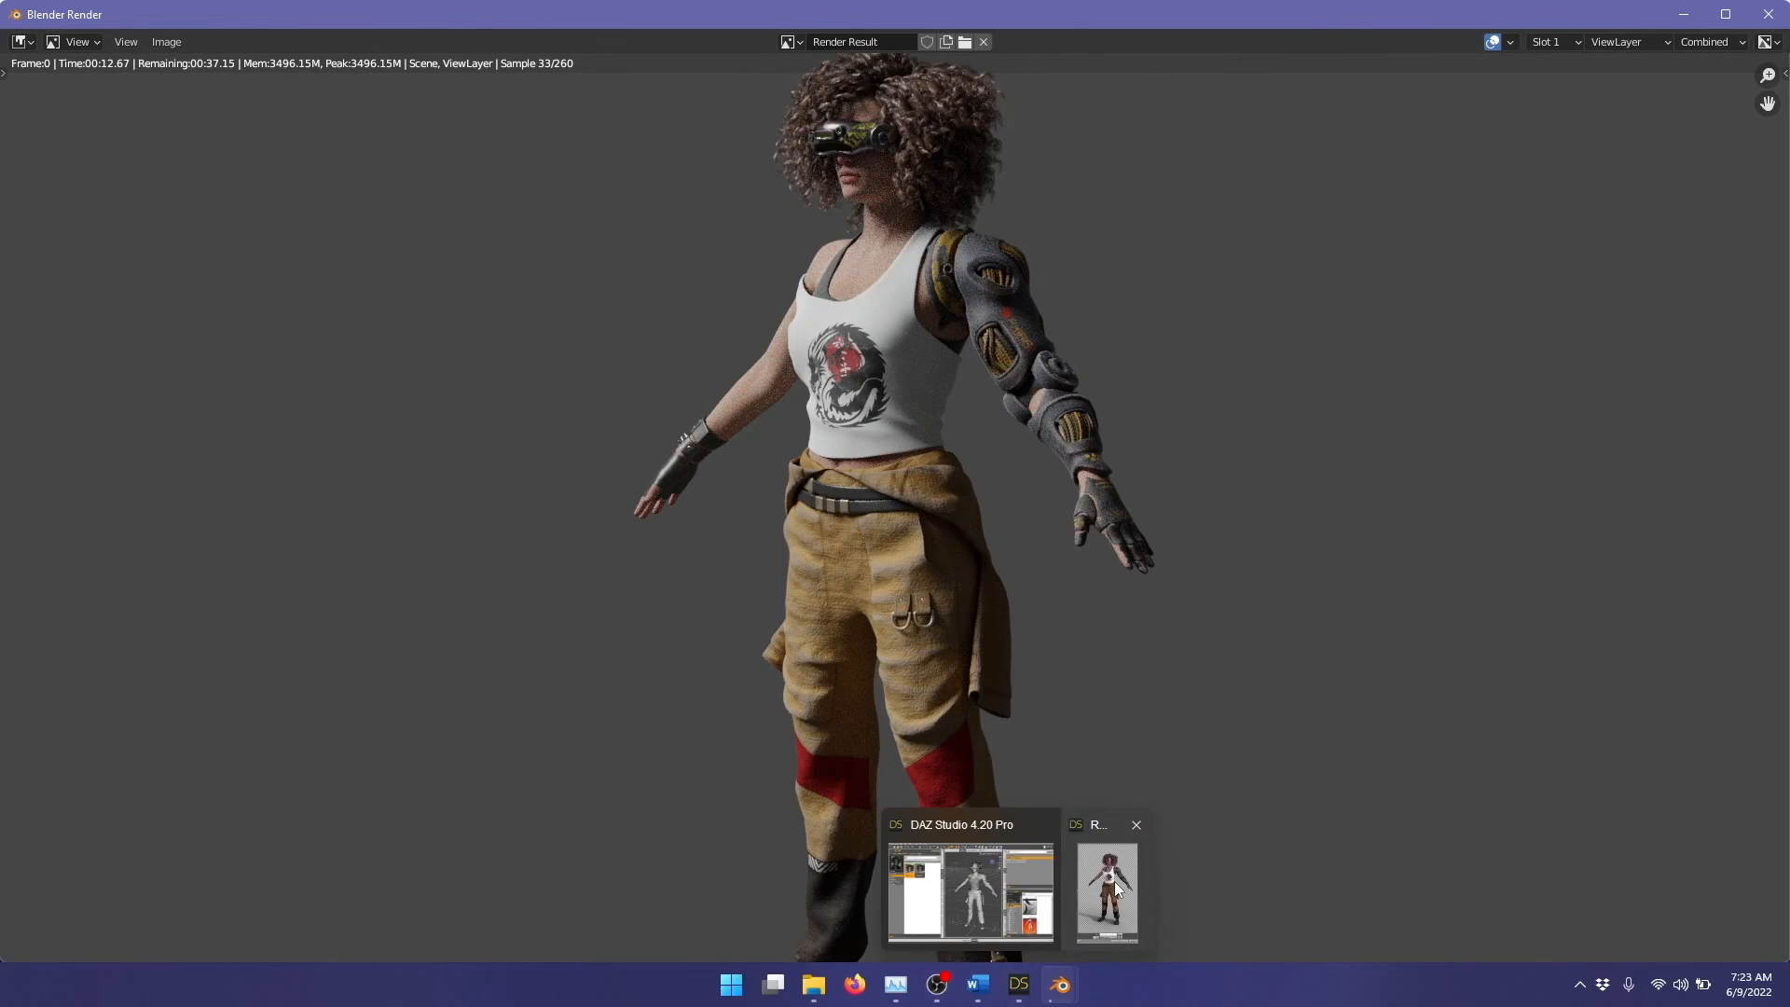
left_click(1115, 881)
left_click_drag(1471, 52, 311, 75)
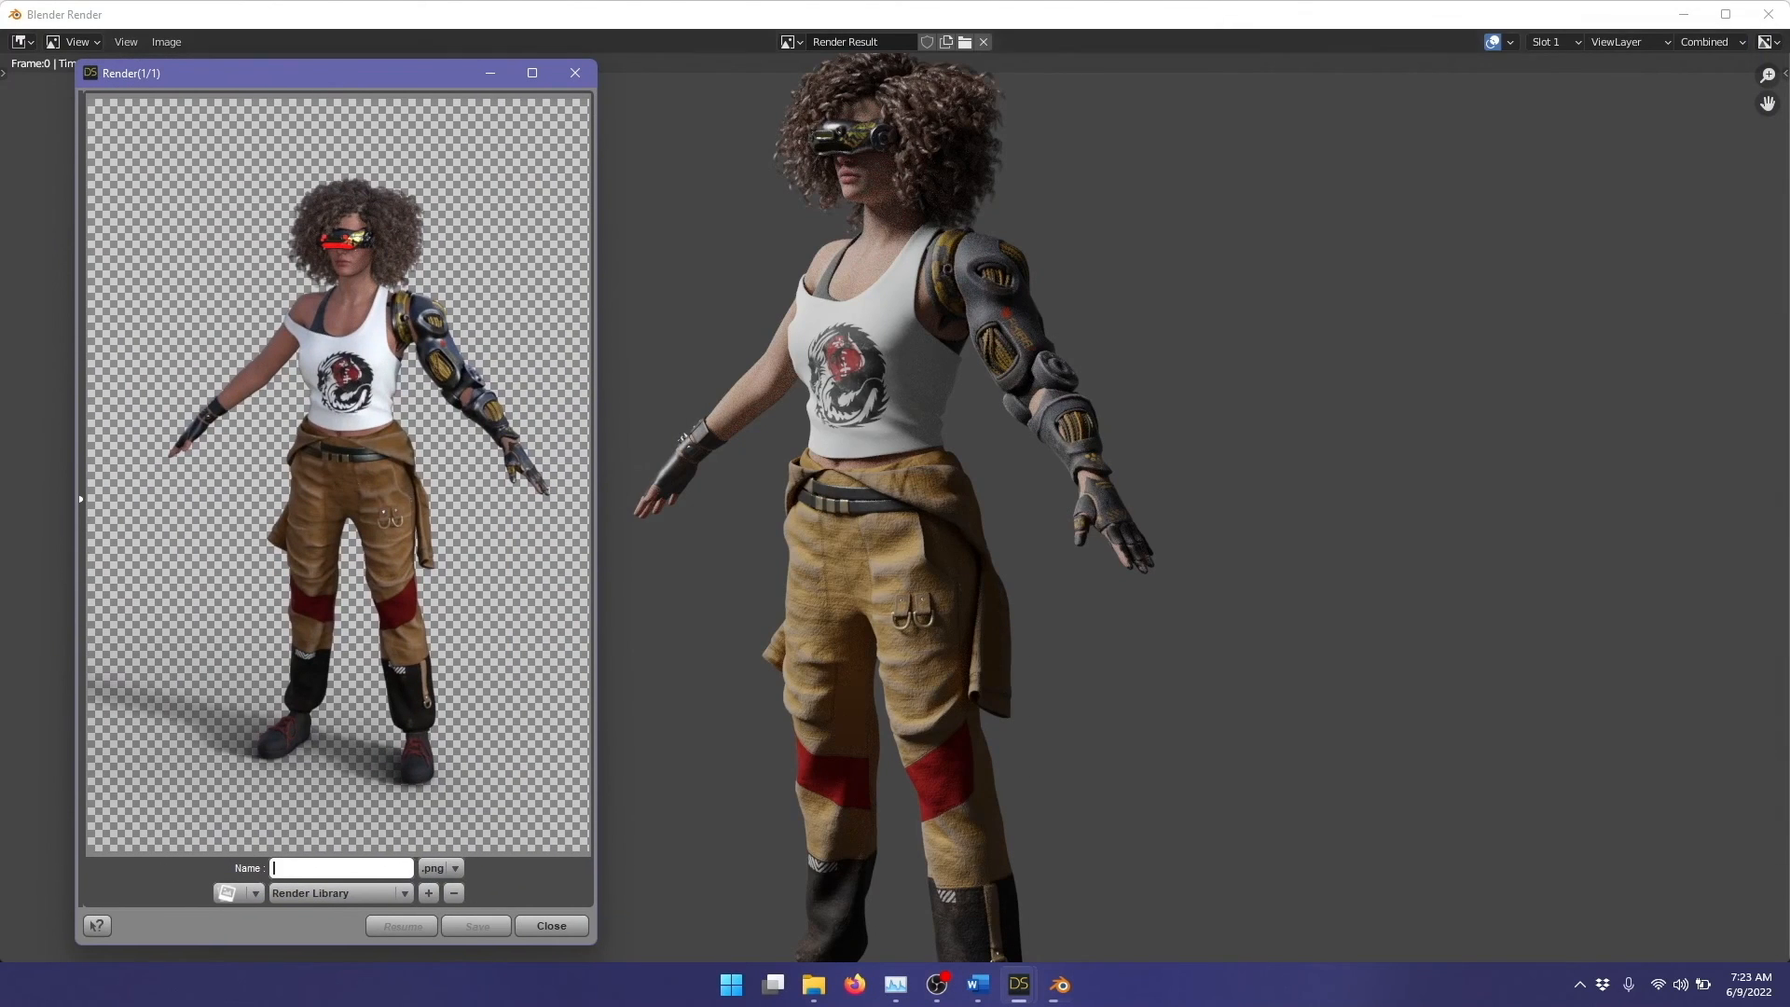